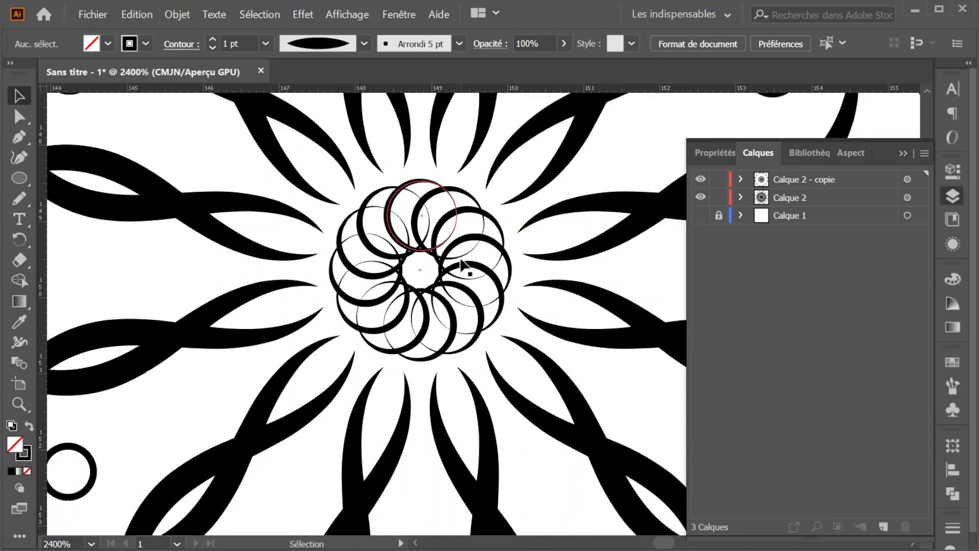
- Examine the finished mandala from its outer lobes to its central rosette at different magnifications
{"action": "scroll", "coordinate": [460, 262], "scroll_direction": "down", "scroll_amount": 8}
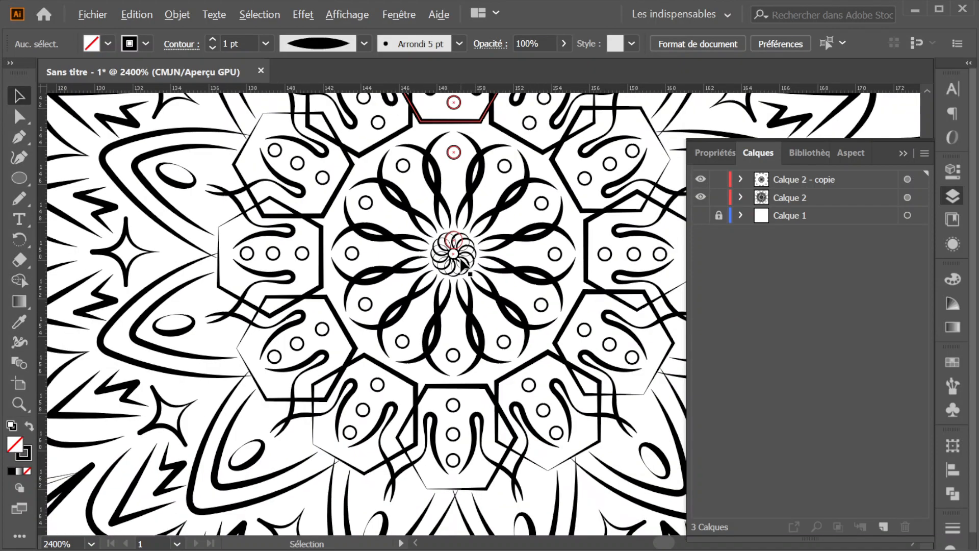
{"action": "scroll", "coordinate": [460, 262], "scroll_direction": "down", "scroll_amount": 6}
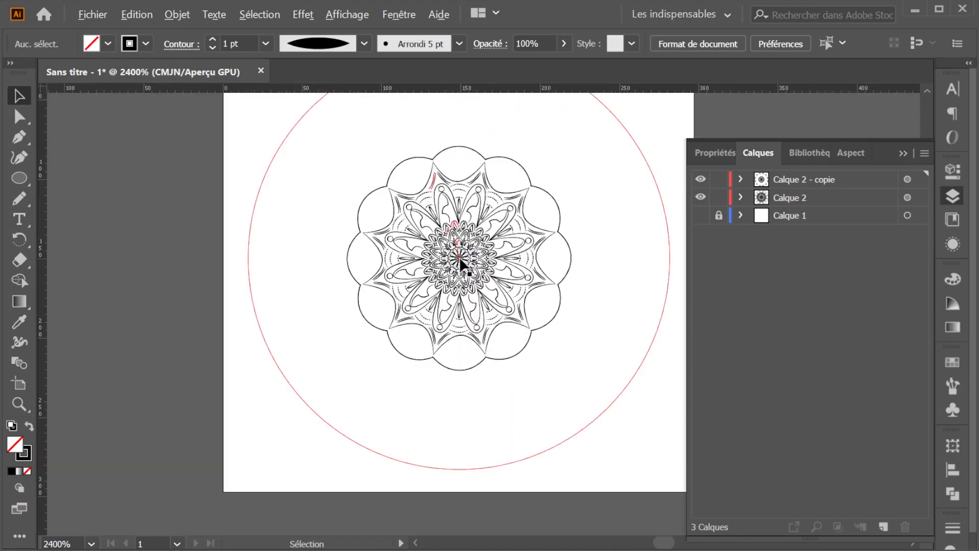
{"action": "scroll", "coordinate": [461, 263], "scroll_direction": "up", "scroll_amount": 1}
{"action": "scroll", "coordinate": [460, 263], "scroll_direction": "up", "scroll_amount": 3}
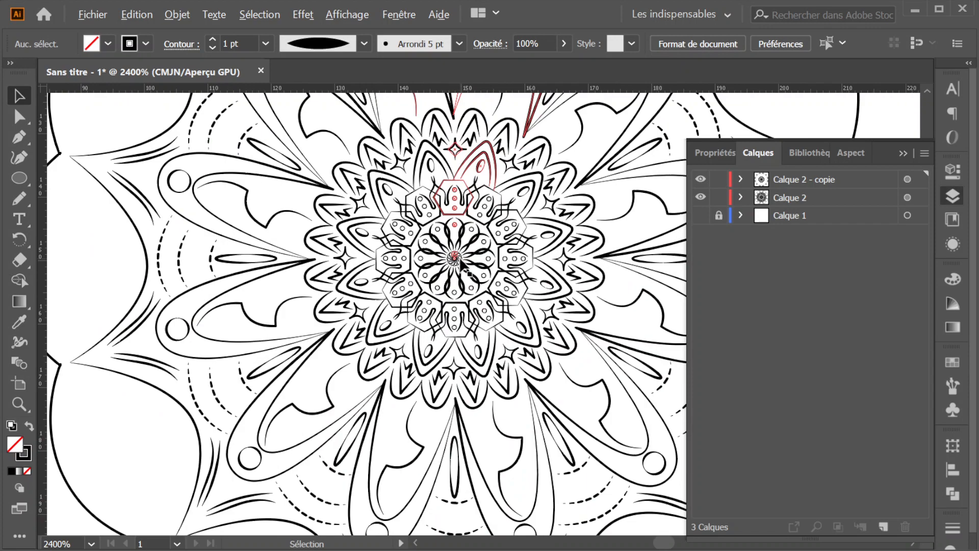
{"action": "scroll", "coordinate": [460, 263], "scroll_direction": "down", "scroll_amount": 6}
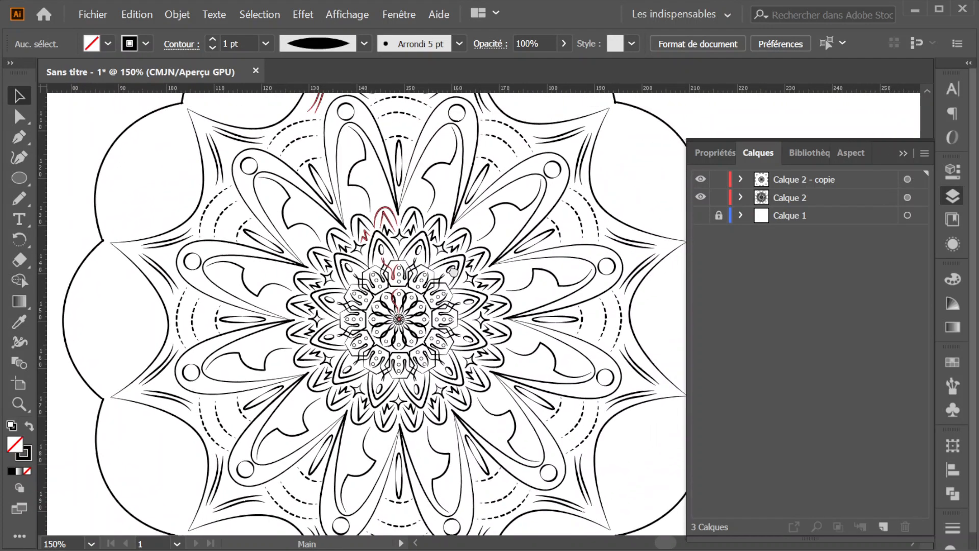
{"action": "scroll", "coordinate": [453, 272], "scroll_direction": "down", "scroll_amount": 2}
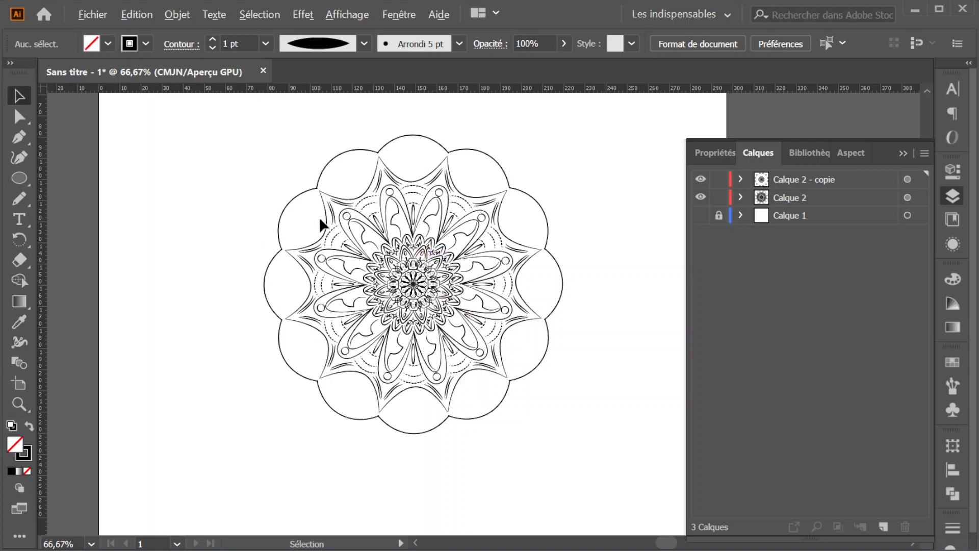
{"action": "scroll", "coordinate": [320, 219], "scroll_direction": "up", "scroll_amount": 3}
{"action": "left_click_drag", "start_coordinate": [530, 350], "coordinate": [376, 225]}
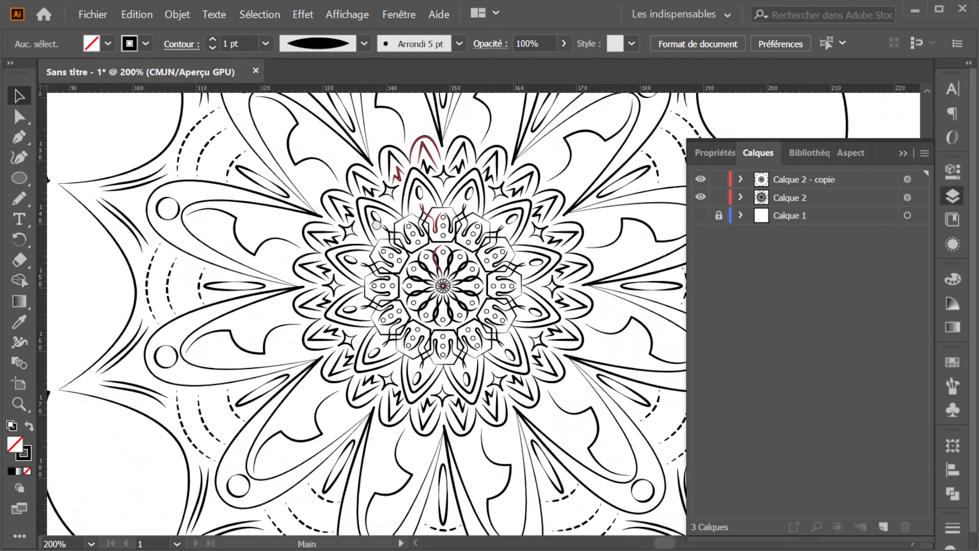
{"action": "scroll", "coordinate": [376, 223], "scroll_direction": "down", "scroll_amount": 1}
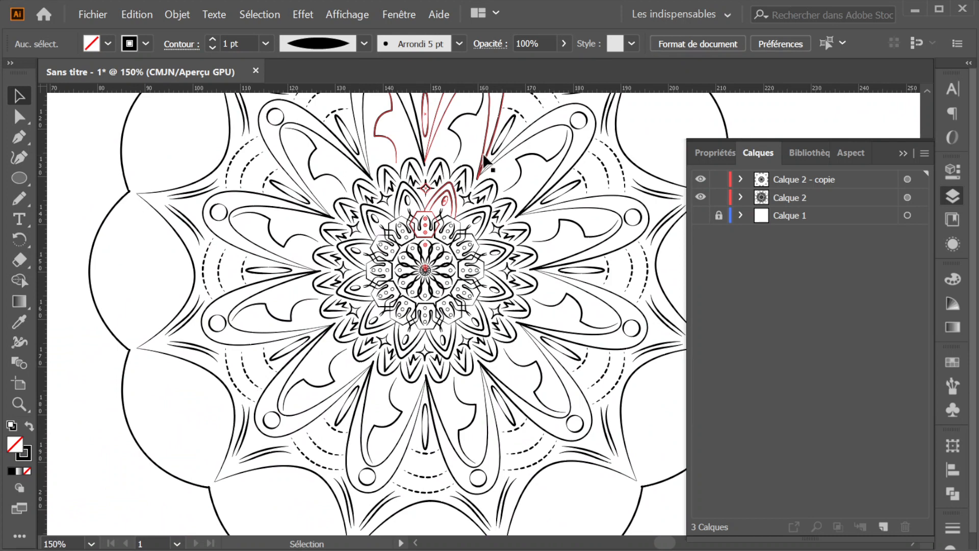
{"action": "scroll", "coordinate": [331, 265], "scroll_direction": "up", "scroll_amount": 4}
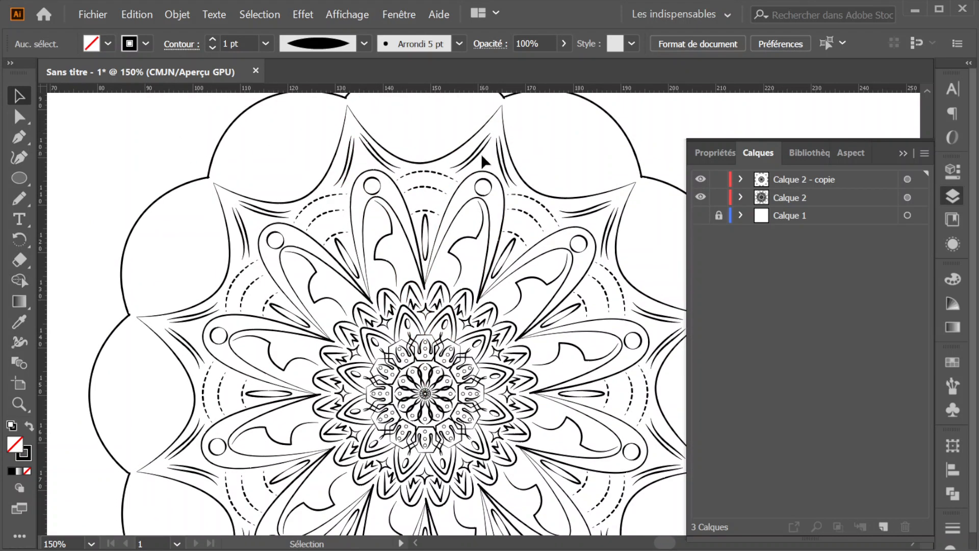
{"action": "scroll", "coordinate": [483, 162], "scroll_direction": "down", "scroll_amount": 1}
{"action": "scroll", "coordinate": [482, 159], "scroll_direction": "down", "scroll_amount": 3}
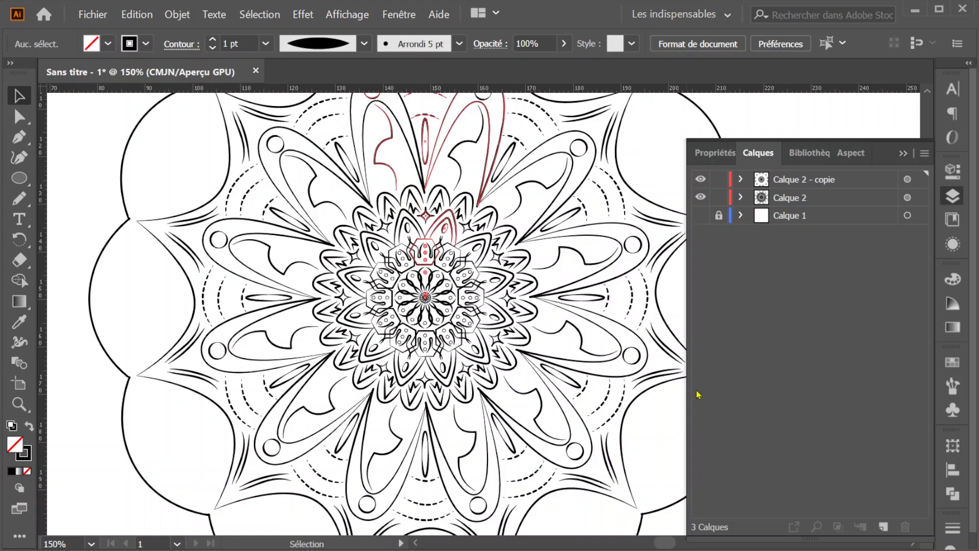
{"action": "scroll", "coordinate": [377, 235], "scroll_direction": "down", "scroll_amount": 1}
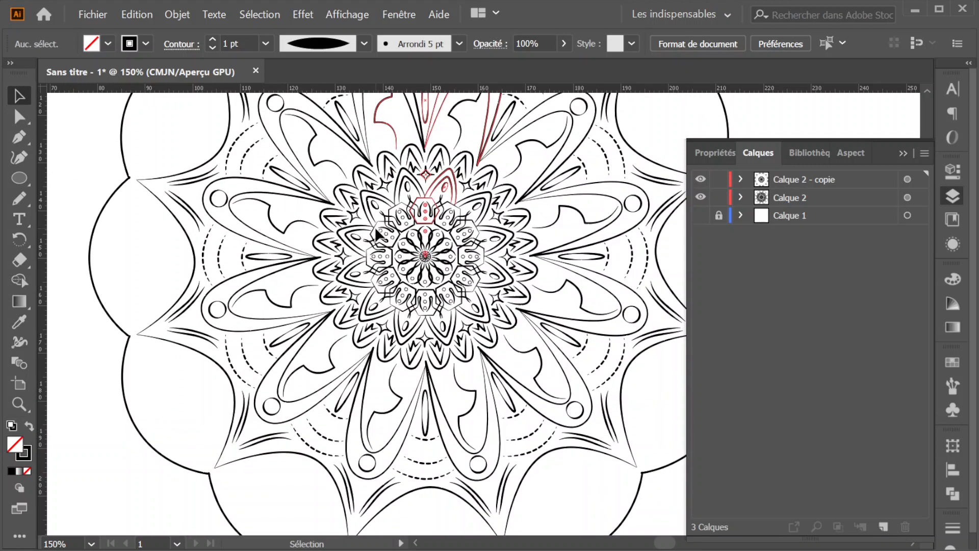
{"action": "scroll", "coordinate": [377, 235], "scroll_direction": "up", "scroll_amount": 3}
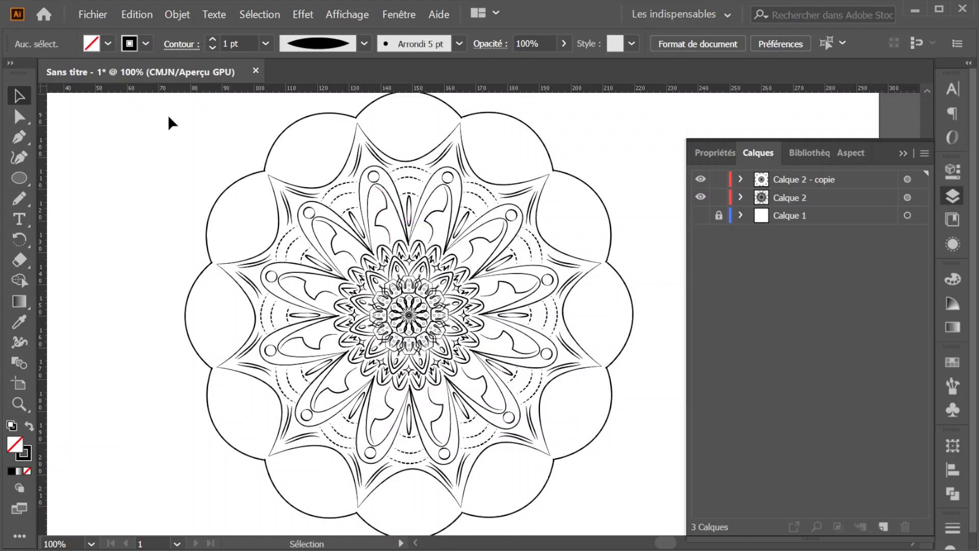
- Create a new 297 x 297 mm document in millimetres with one artboard
{"action": "left_click", "coordinate": [91, 15]}
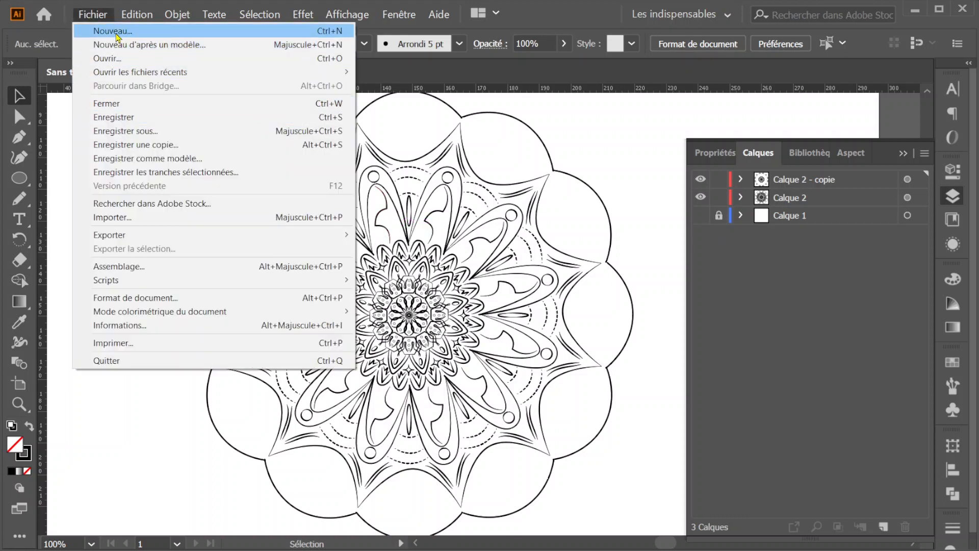
{"action": "left_click", "coordinate": [116, 34]}
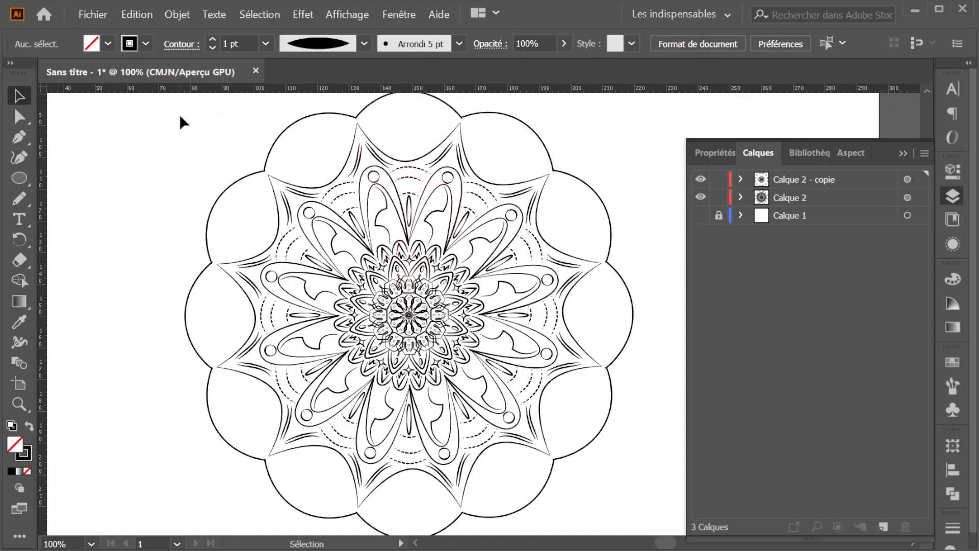
{"action": "key", "text": "ctrl+n"}
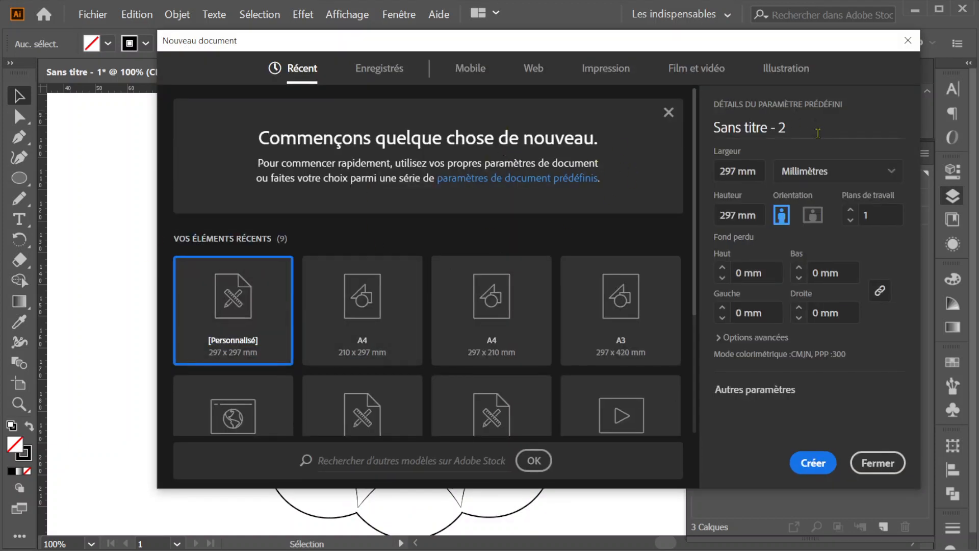
{"action": "double_click", "coordinate": [727, 170]}
{"action": "left_click", "coordinate": [776, 148]}
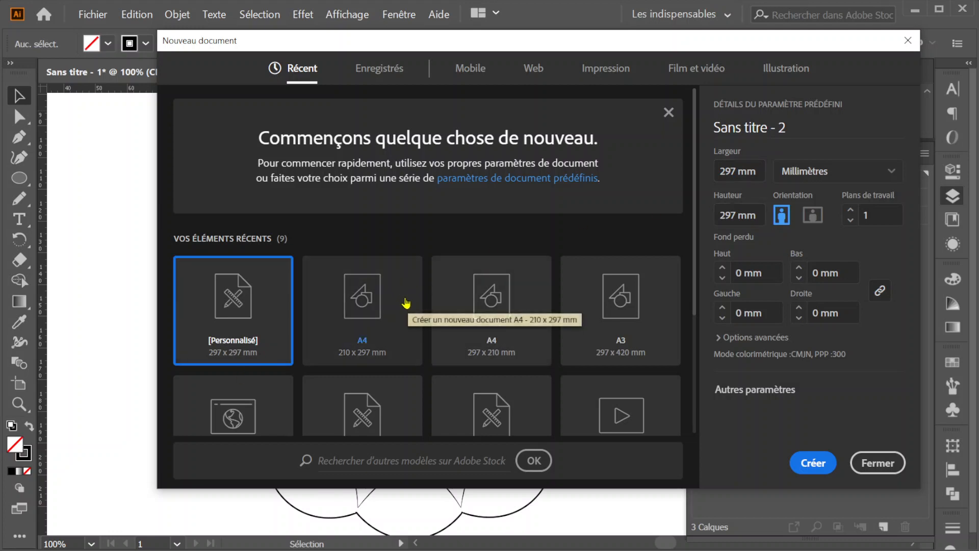
{"action": "left_click", "coordinate": [825, 451]}
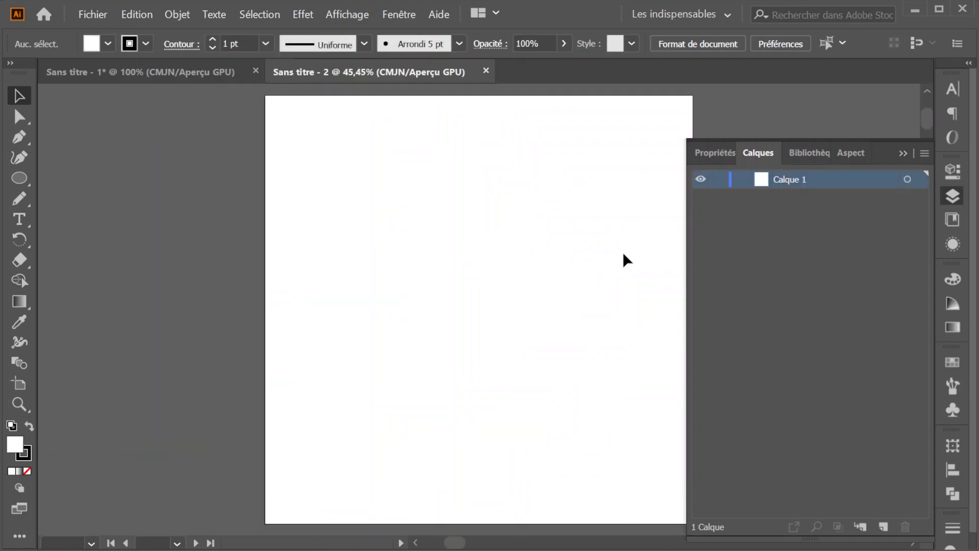
- Show the rulers and place a vertical guide near the middle of the artboard, at about 155 mm
{"action": "scroll", "coordinate": [621, 245], "scroll_direction": "down", "scroll_amount": 1}
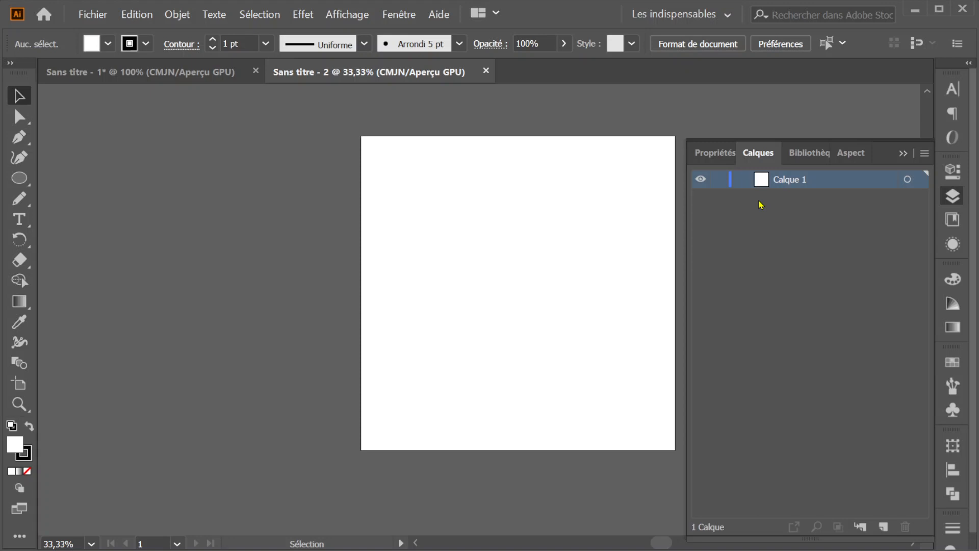
{"action": "key", "text": "ctrl+r"}
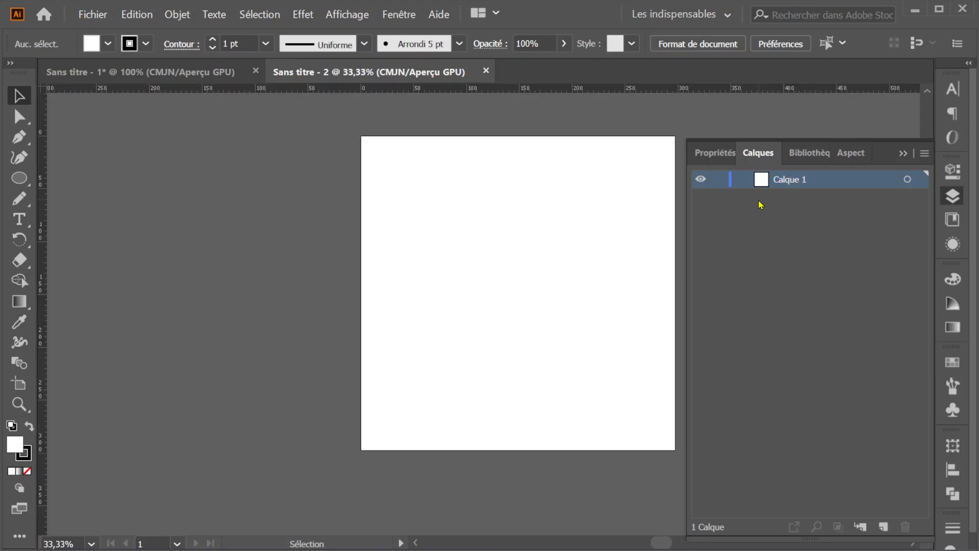
{"action": "key", "text": "space"}
{"action": "left_click_drag", "start_coordinate": [590, 267], "coordinate": [536, 289]}
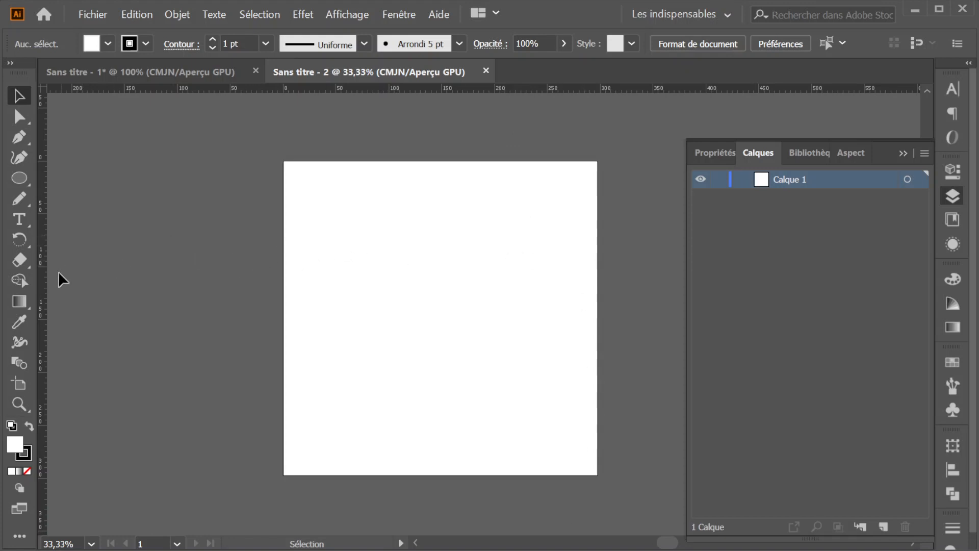
{"action": "left_click_drag", "start_coordinate": [44, 283], "coordinate": [104, 287]}
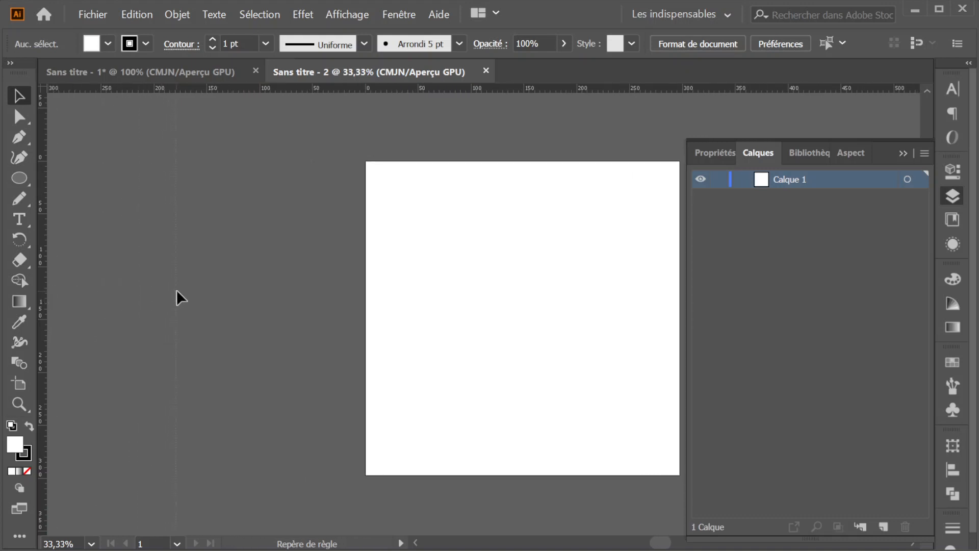
{"action": "left_click_drag", "start_coordinate": [347, 296], "coordinate": [530, 304]}
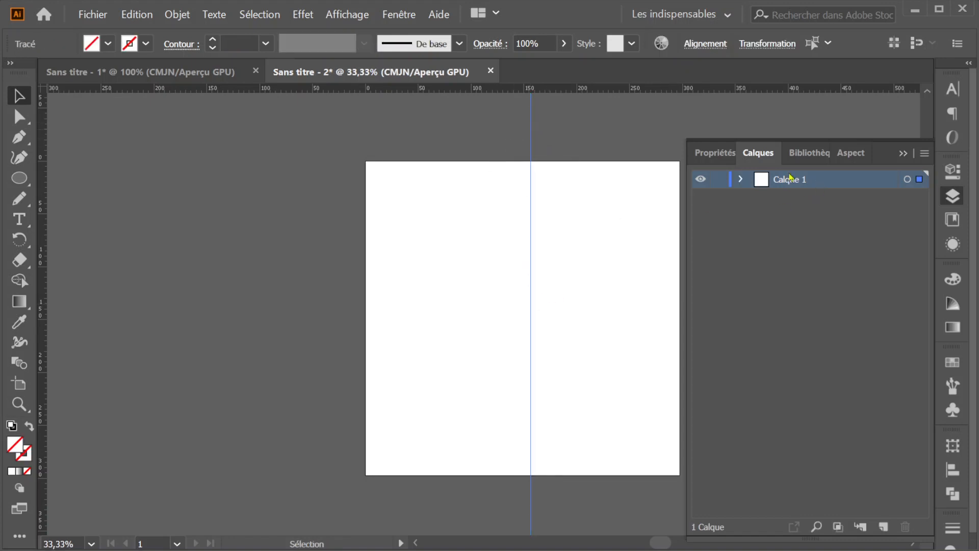
- Expand Calque 1 to list its contents and make a copy of the vertical guide rotated by 30°
{"action": "left_click", "coordinate": [740, 179]}
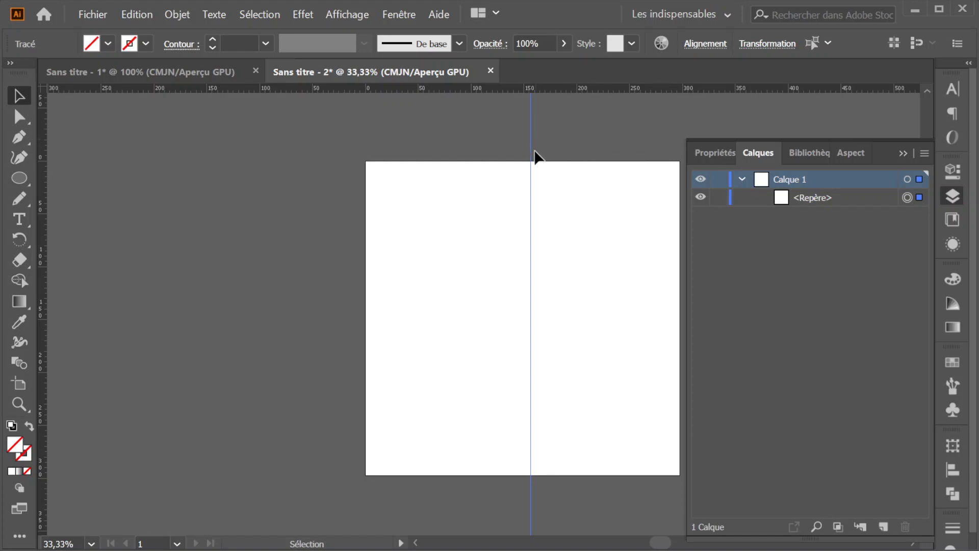
{"action": "right_click", "coordinate": [530, 279]}
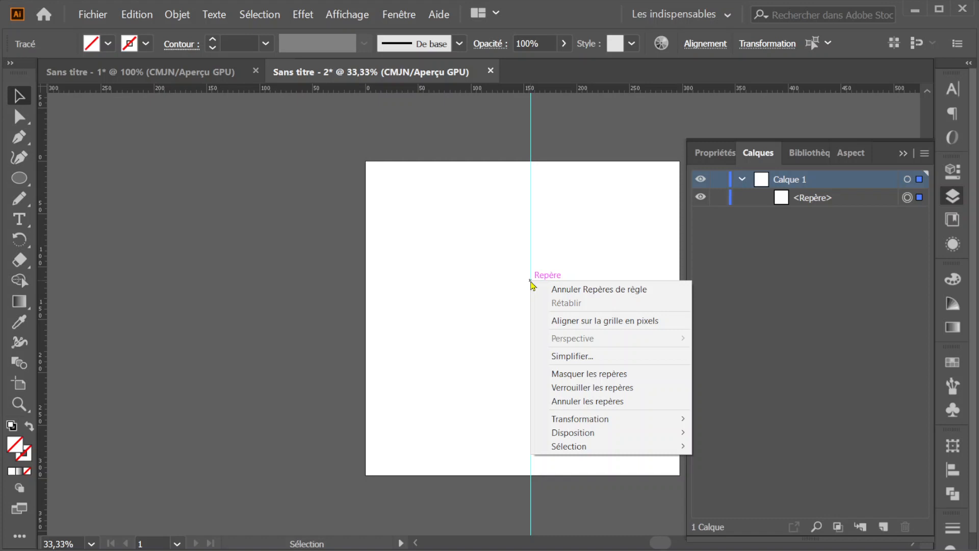
{"action": "mouse_move", "coordinate": [621, 421]}
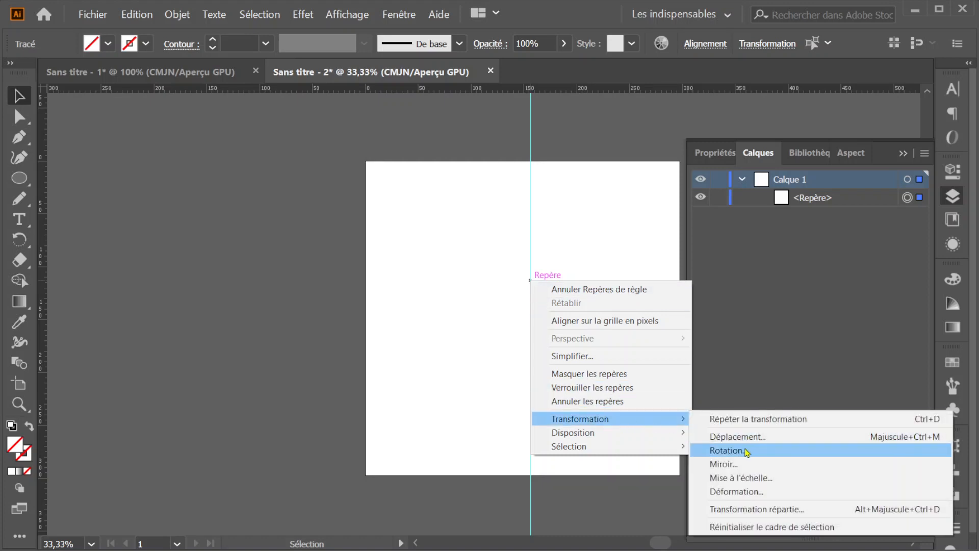
{"action": "left_click", "coordinate": [746, 451]}
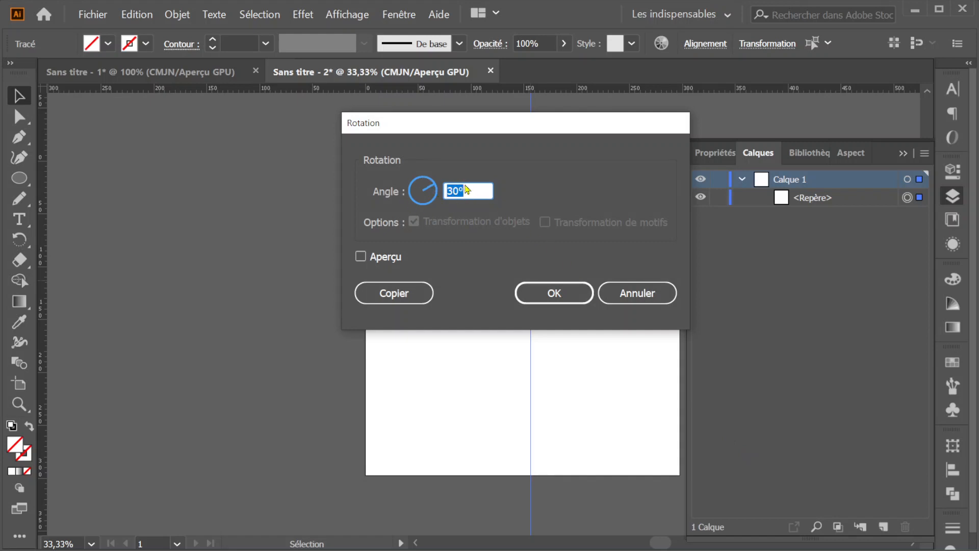
{"action": "left_click", "coordinate": [394, 293]}
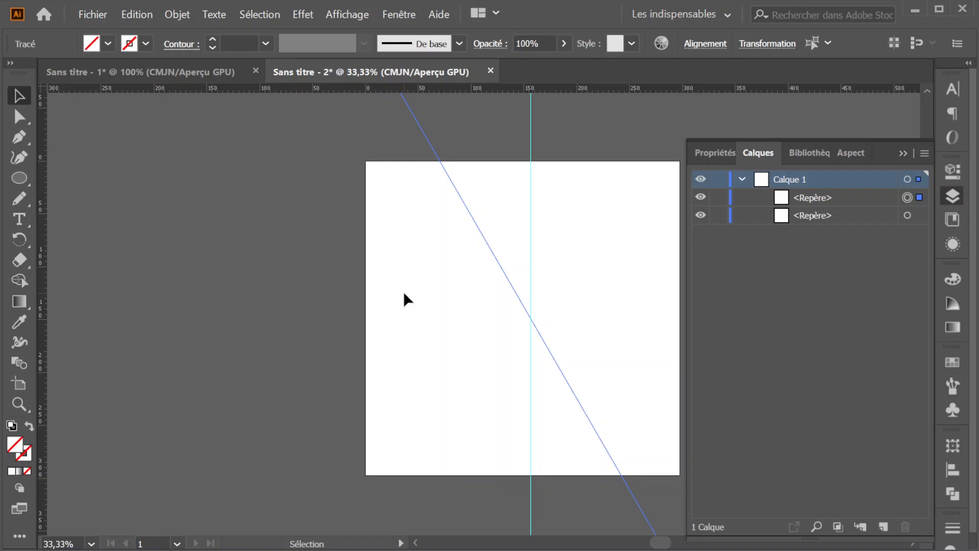
- Repeat the rotated guide copy four times to complete a star of six guides
{"action": "key", "text": "ctrl+d"}
{"action": "key", "text": "ctrl+d"}
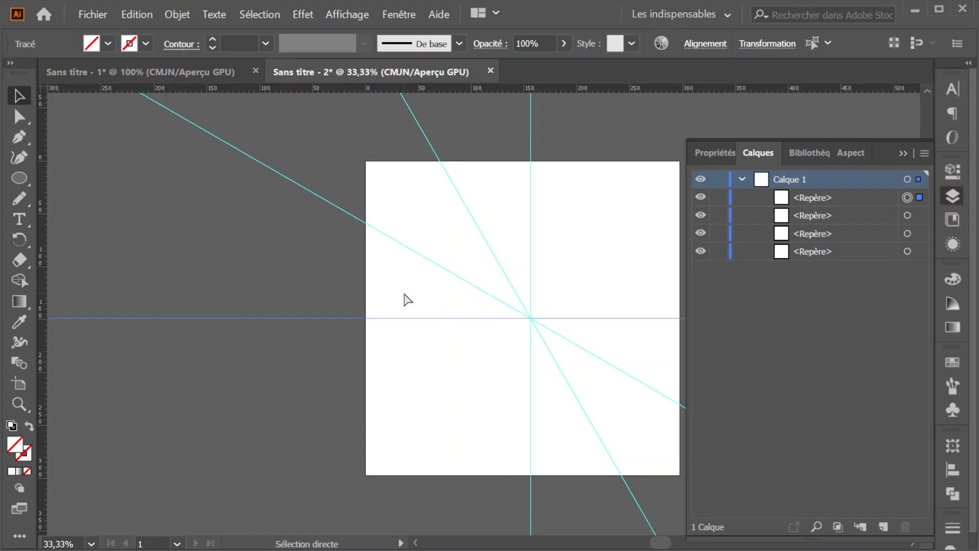
{"action": "key", "text": "ctrl+d"}
{"action": "key", "text": "ctrl+d"}
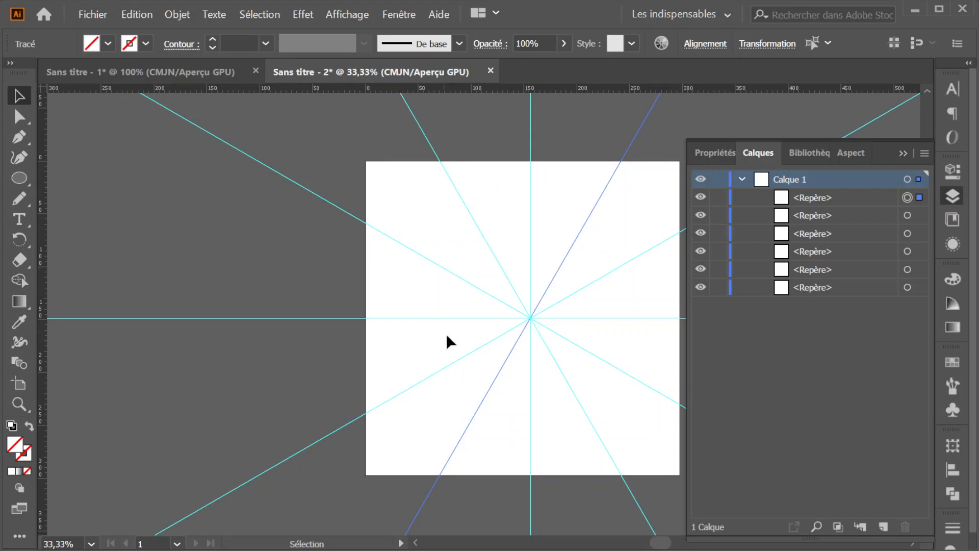
- Collapse and lock the guide layer Calque 1, and add a new layer above it
{"action": "left_click", "coordinate": [742, 179]}
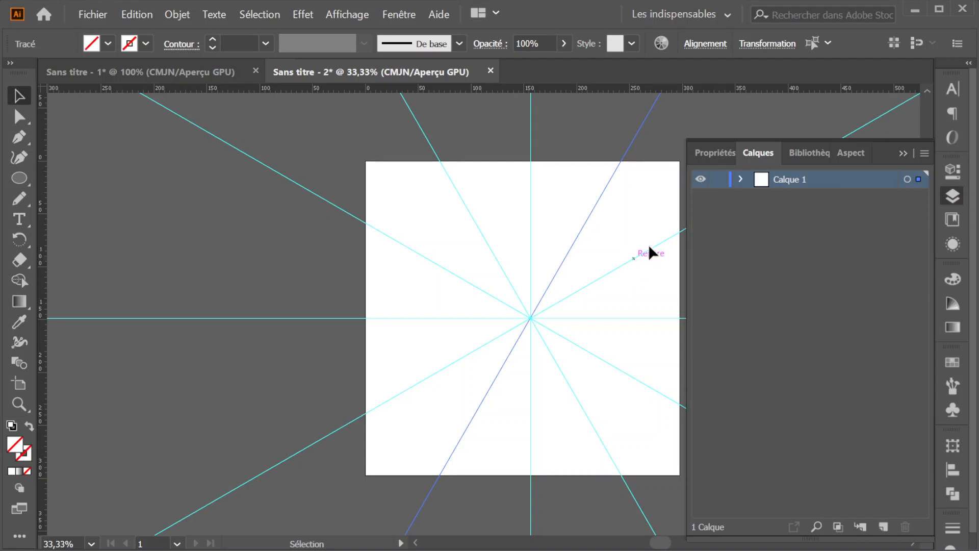
{"action": "left_click", "coordinate": [719, 179]}
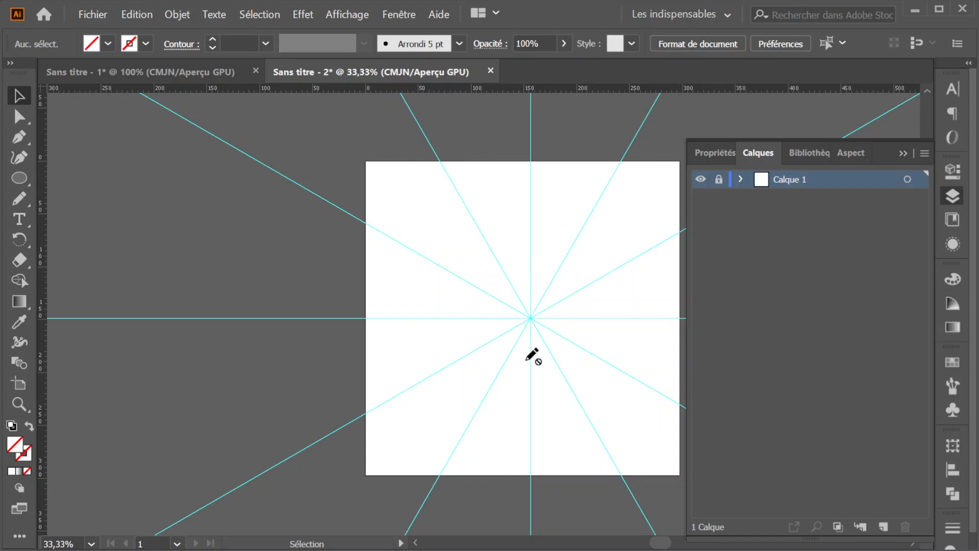
{"action": "left_click", "coordinate": [883, 526]}
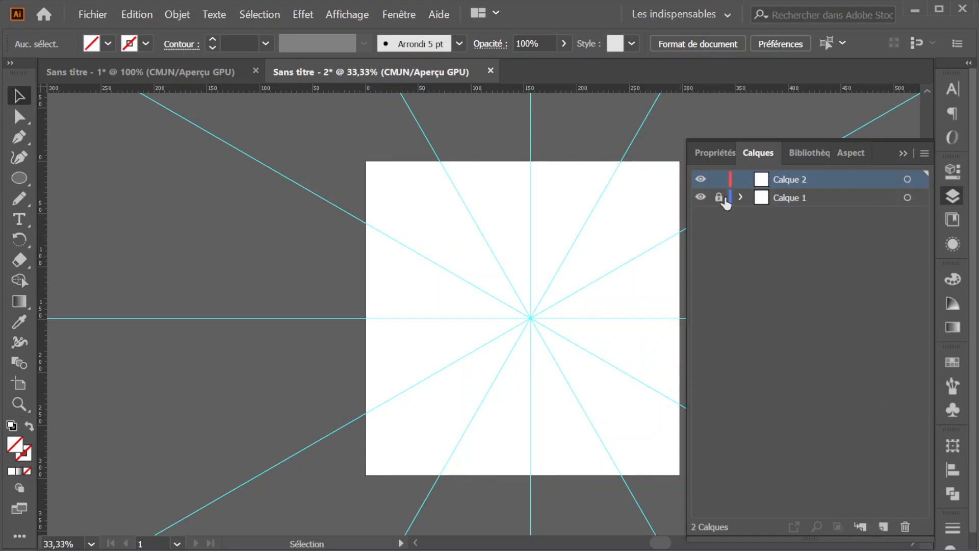
- Draw a circle about 265 mm in diameter centred on the guides' intersection, with no fill and a 1 pt black stroke
{"action": "left_click", "coordinate": [19, 178]}
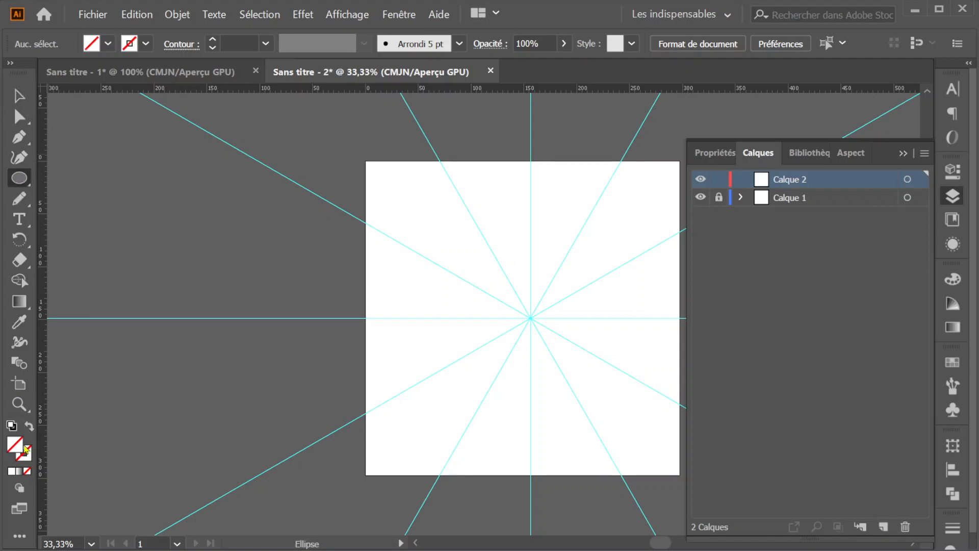
{"action": "left_click", "coordinate": [145, 44]}
{"action": "left_click", "coordinate": [3, 72]}
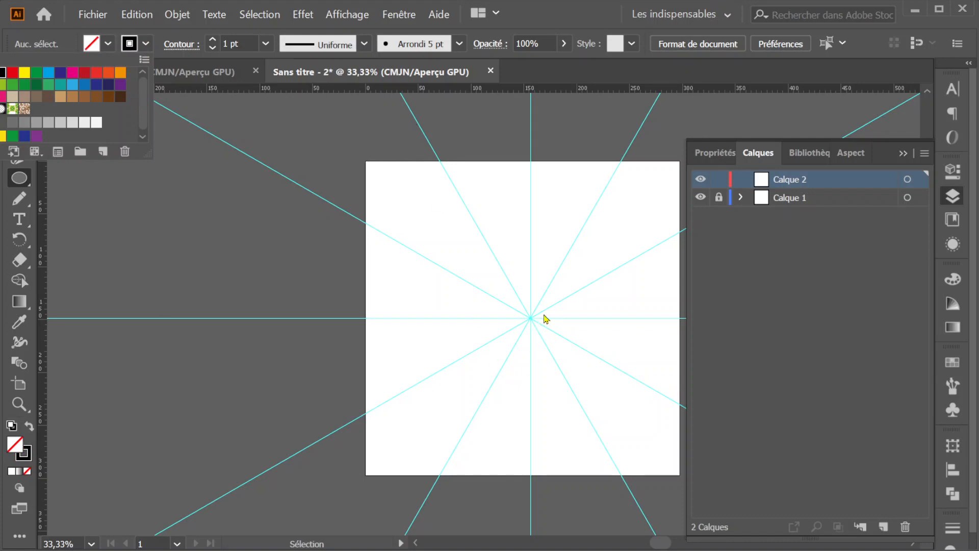
{"action": "key", "text": "Escape"}
{"action": "scroll", "coordinate": [546, 318], "scroll_direction": "up", "scroll_amount": 1}
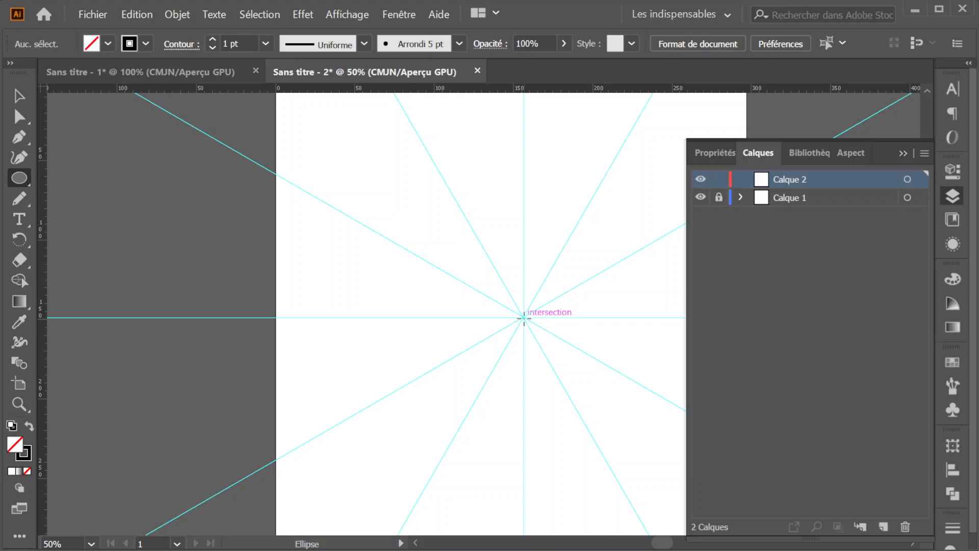
{"action": "left_click_drag", "start_coordinate": [525, 317], "coordinate": [630, 526]}
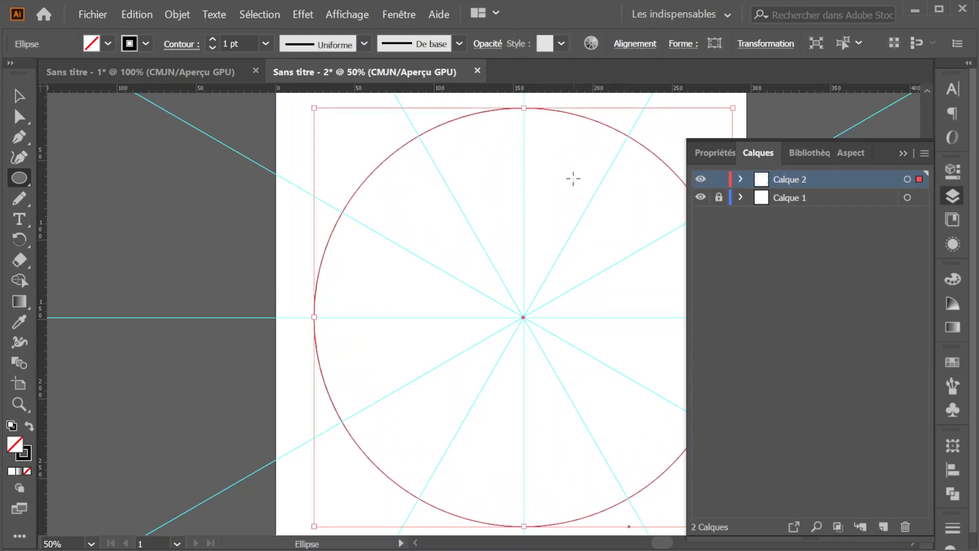
- Expand Calque 2 to show its ellipse and target the whole layer rather than the individual object
{"action": "left_click", "coordinate": [740, 179]}
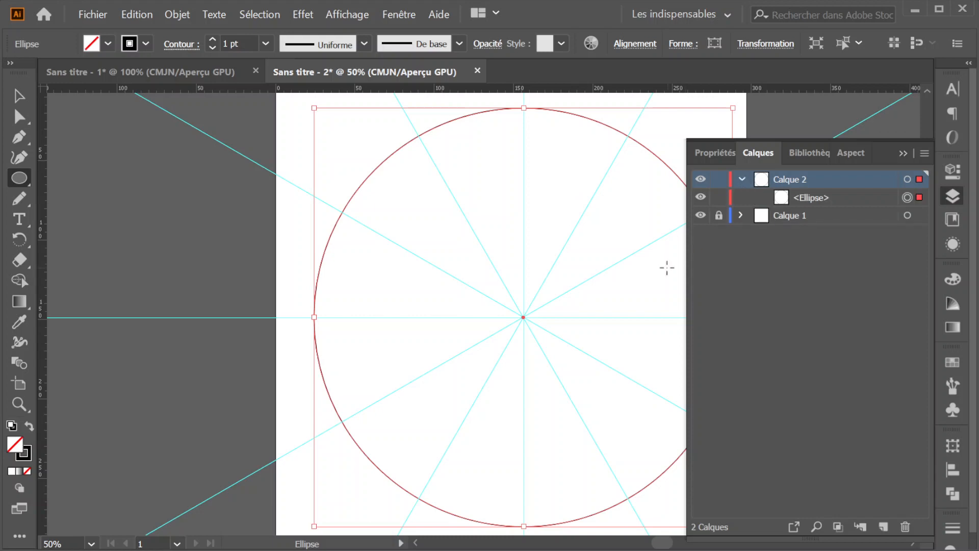
{"action": "left_click", "coordinate": [842, 197]}
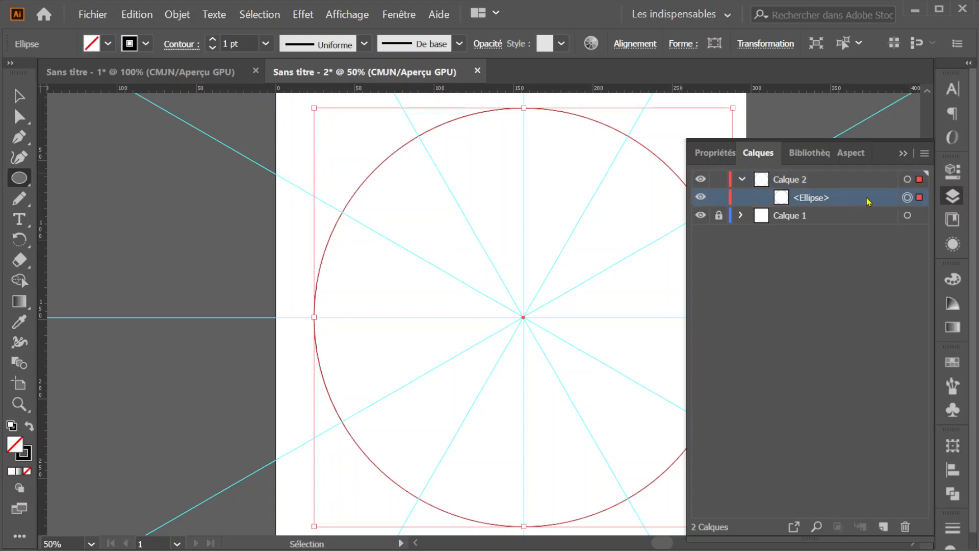
{"action": "left_click", "coordinate": [907, 179]}
{"action": "left_click", "coordinate": [906, 198]}
{"action": "left_click", "coordinate": [834, 183]}
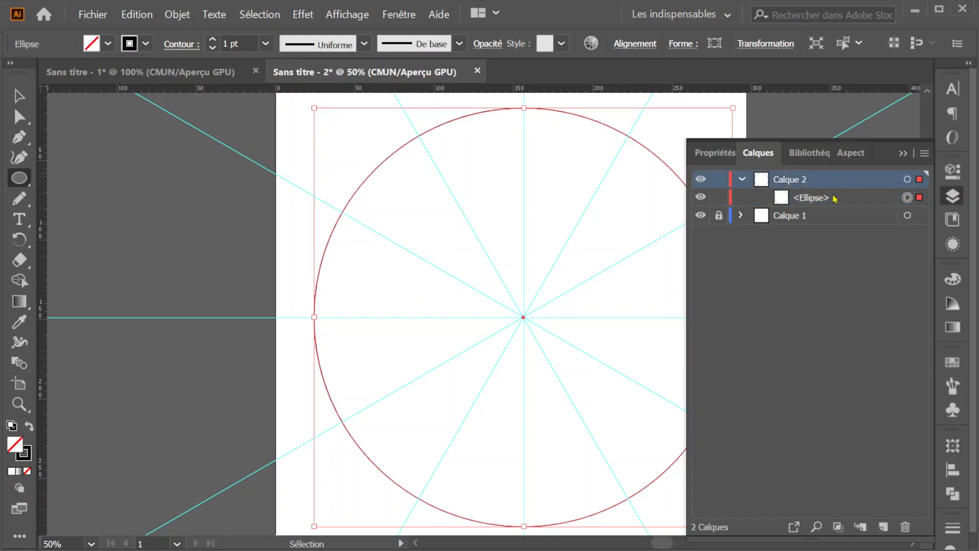
{"action": "left_click", "coordinate": [907, 178]}
{"action": "left_click", "coordinate": [907, 198]}
{"action": "left_click", "coordinate": [906, 180]}
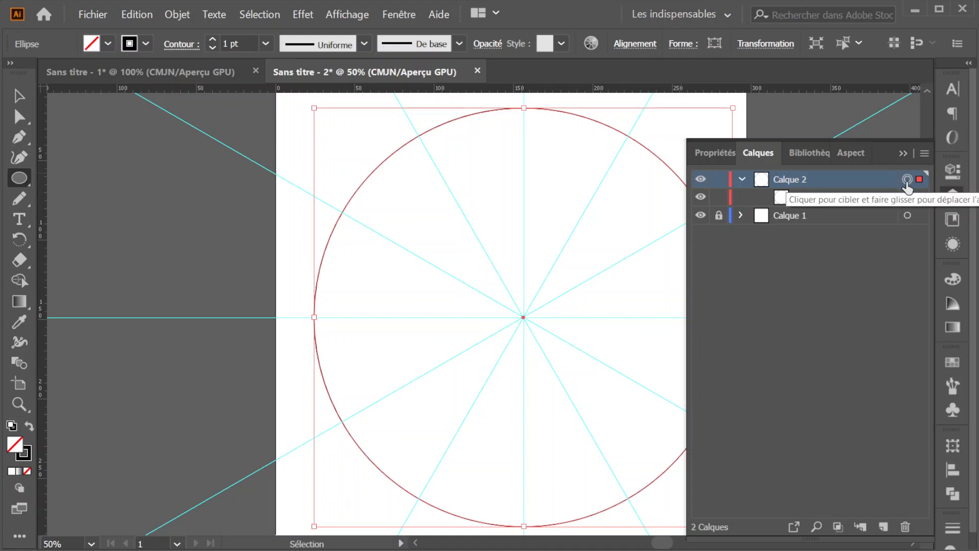
{"action": "left_click", "coordinate": [907, 181]}
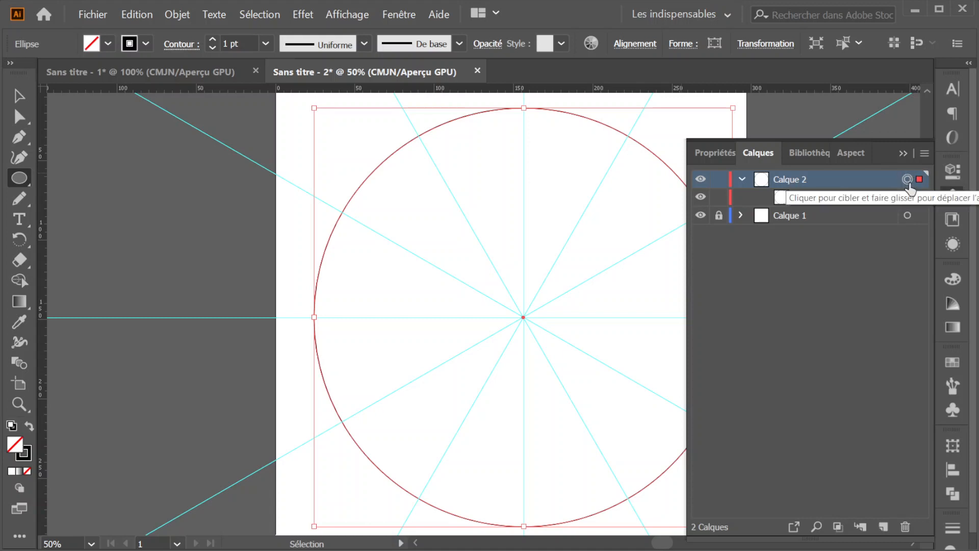
{"action": "left_click", "coordinate": [907, 197]}
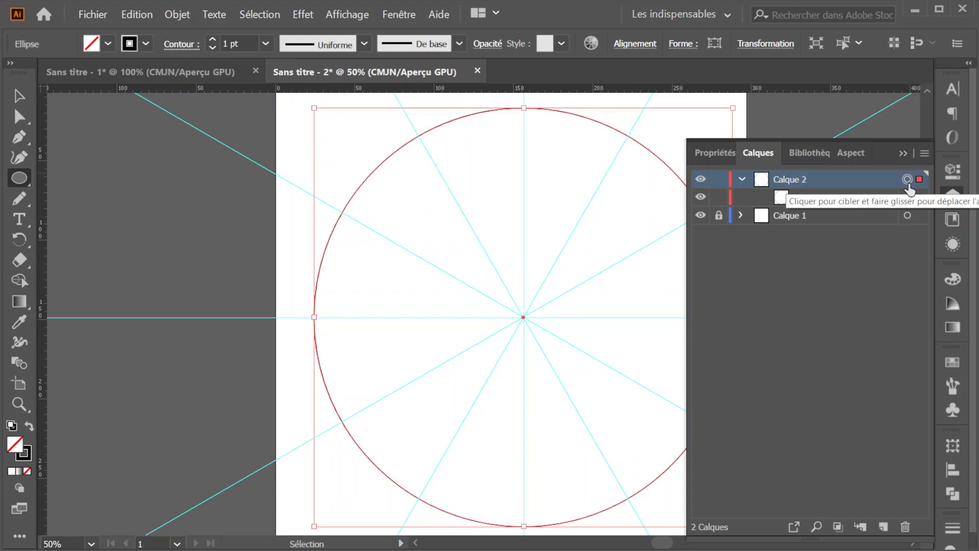
- Apply a Transform effect to Calque 2 with 11 copies and a rotation angle of 30°
{"action": "left_click", "coordinate": [303, 15]}
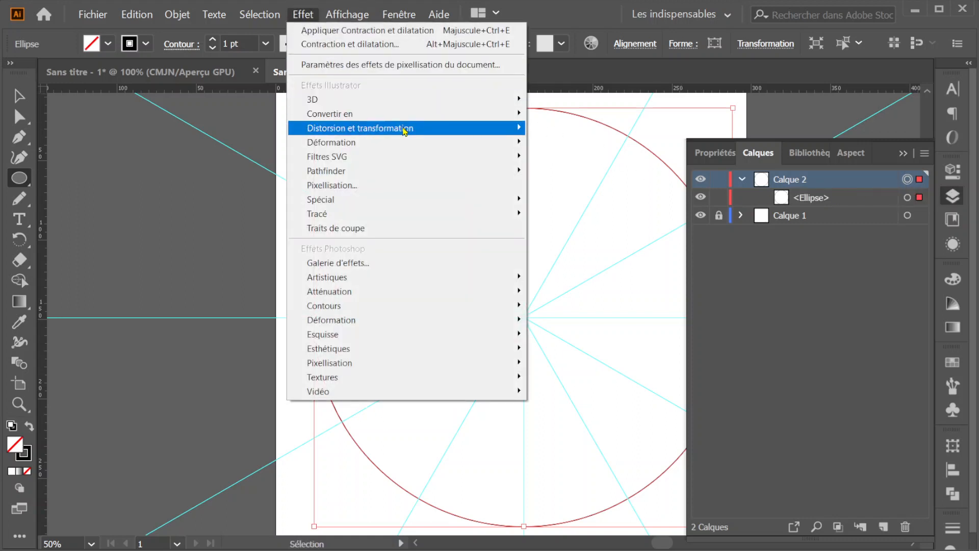
{"action": "mouse_move", "coordinate": [405, 130]}
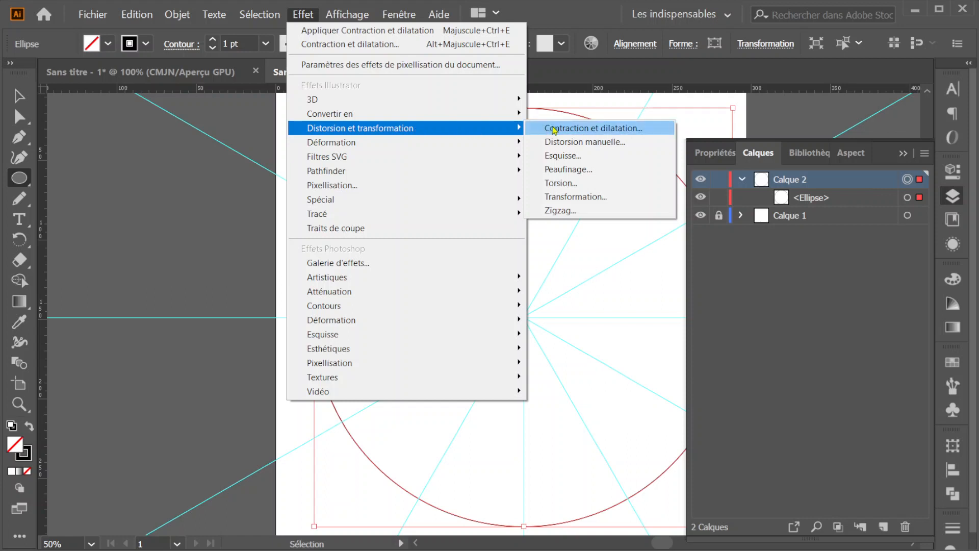
{"action": "left_click", "coordinate": [586, 199]}
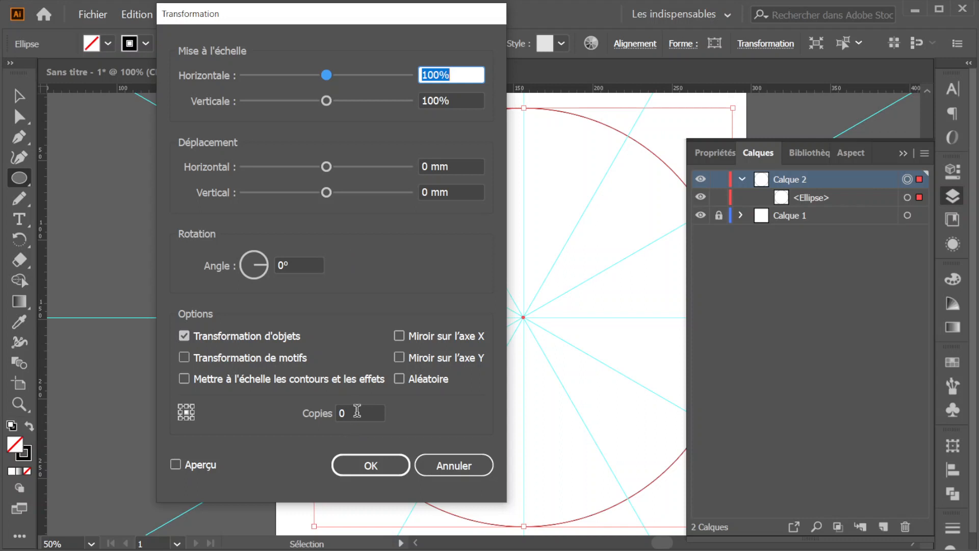
{"action": "left_click", "coordinate": [357, 412]}
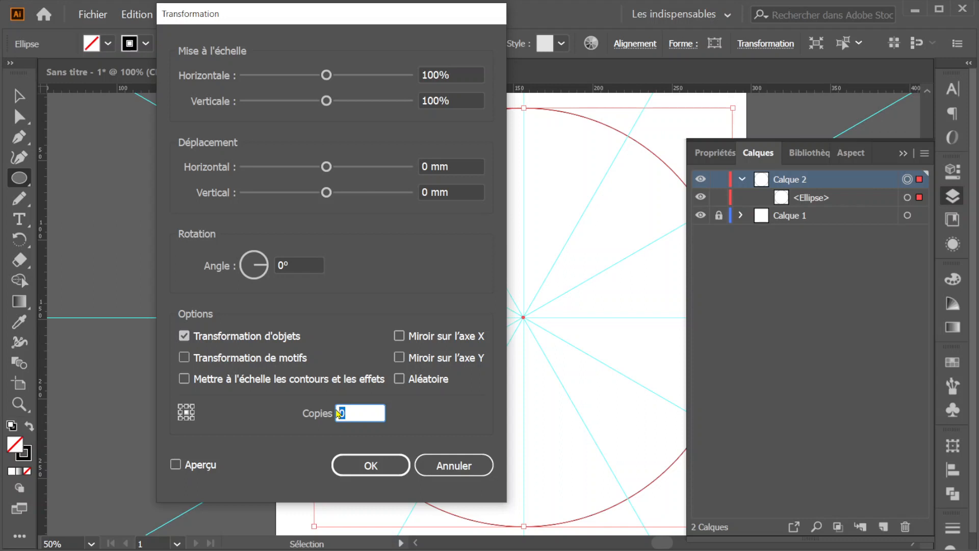
{"action": "type", "text": "11"}
{"action": "left_click", "coordinate": [295, 259]}
{"action": "left_click_drag", "start_coordinate": [295, 259], "coordinate": [279, 261]}
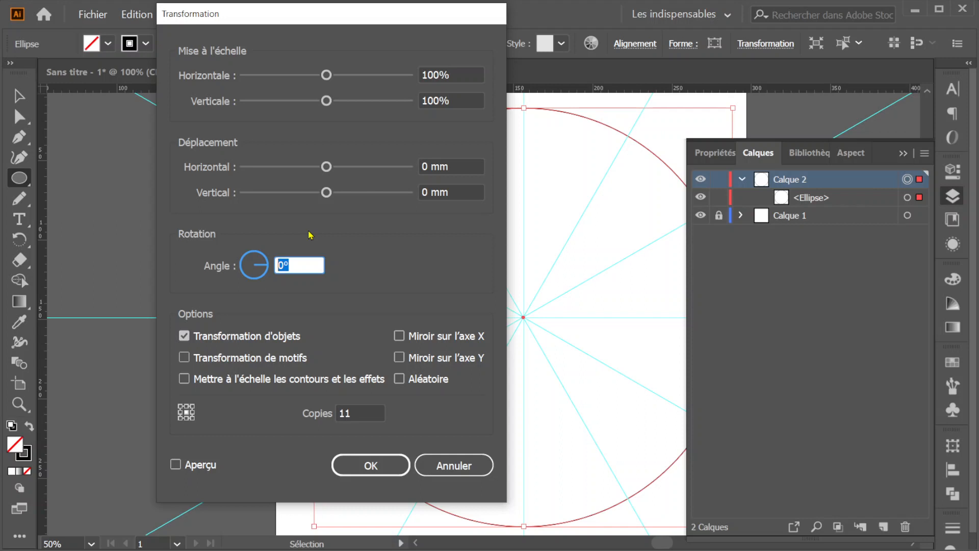
{"action": "type", "text": "30"}
{"action": "left_click", "coordinate": [377, 464]}
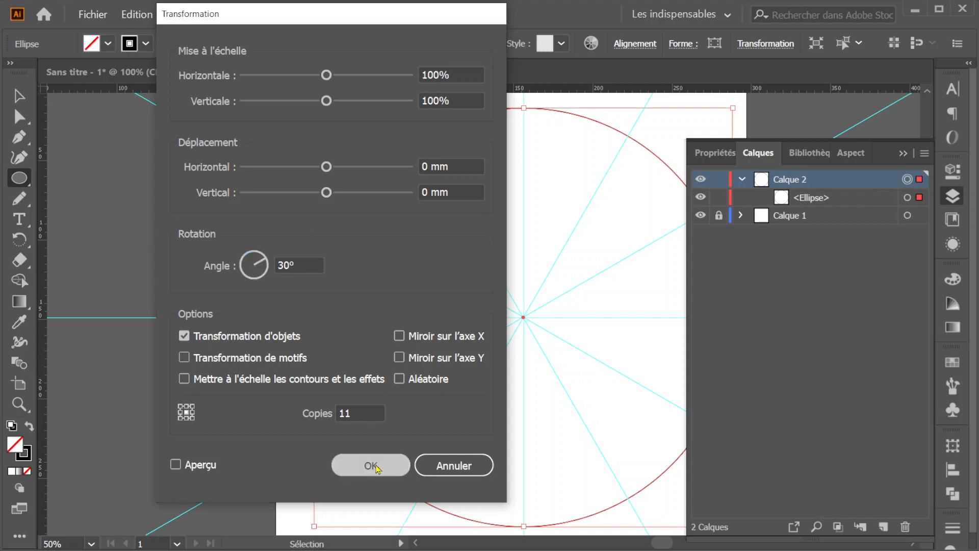
{"action": "left_click", "coordinate": [790, 202]}
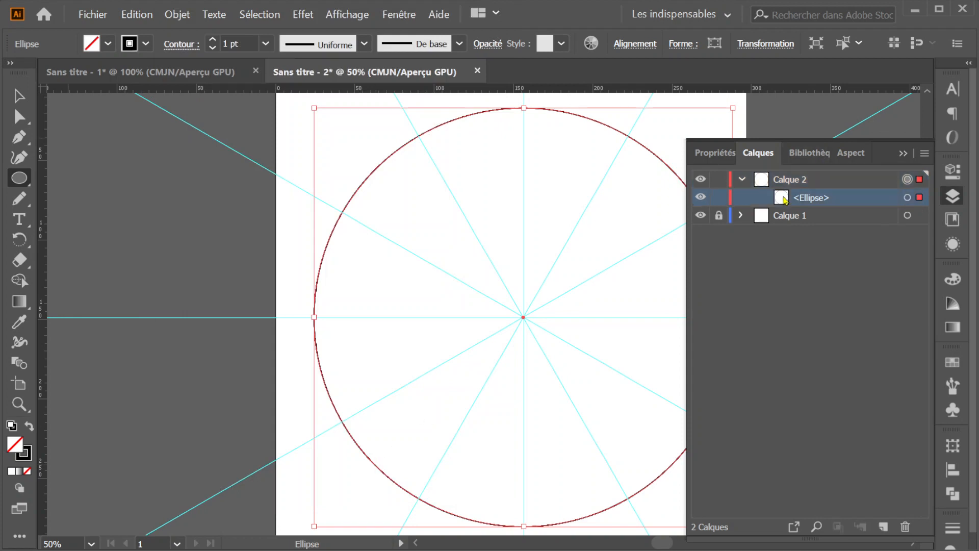
{"action": "left_click", "coordinate": [907, 198]}
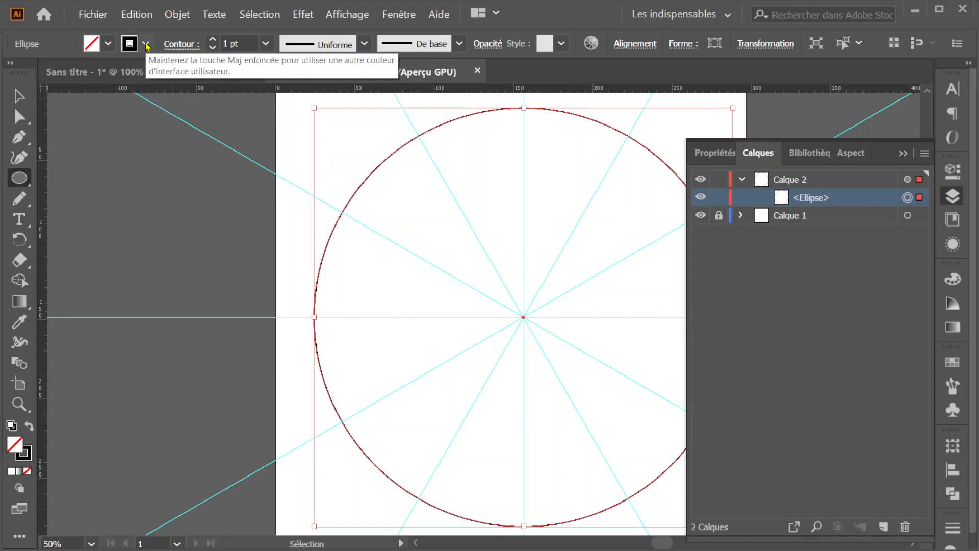
{"action": "left_click", "coordinate": [718, 198]}
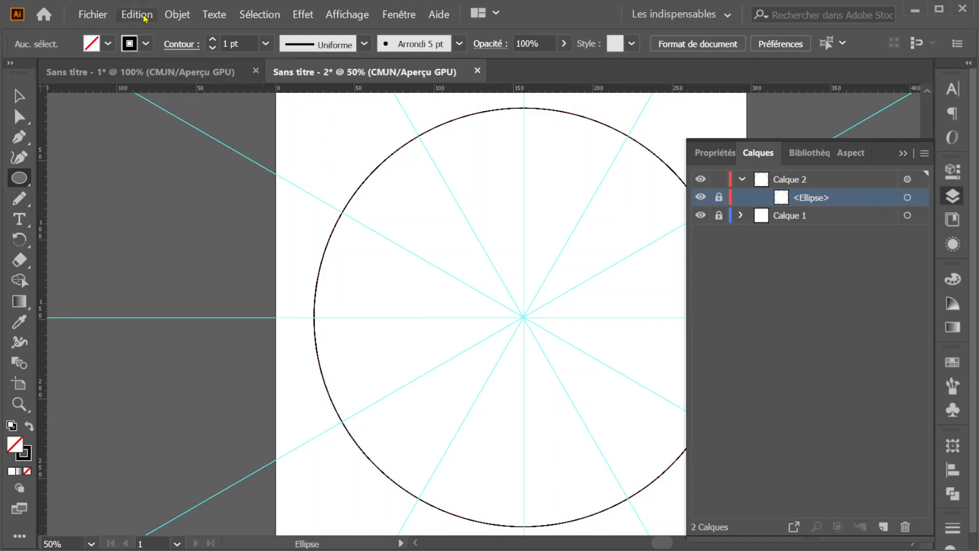
{"action": "left_click", "coordinate": [146, 44]}
{"action": "left_click", "coordinate": [0, 73]}
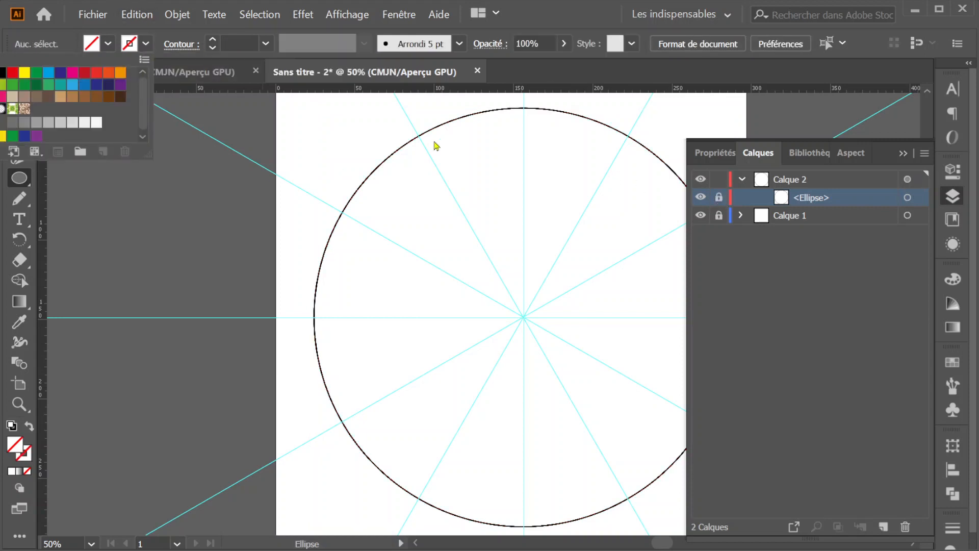
{"action": "left_click", "coordinate": [719, 198]}
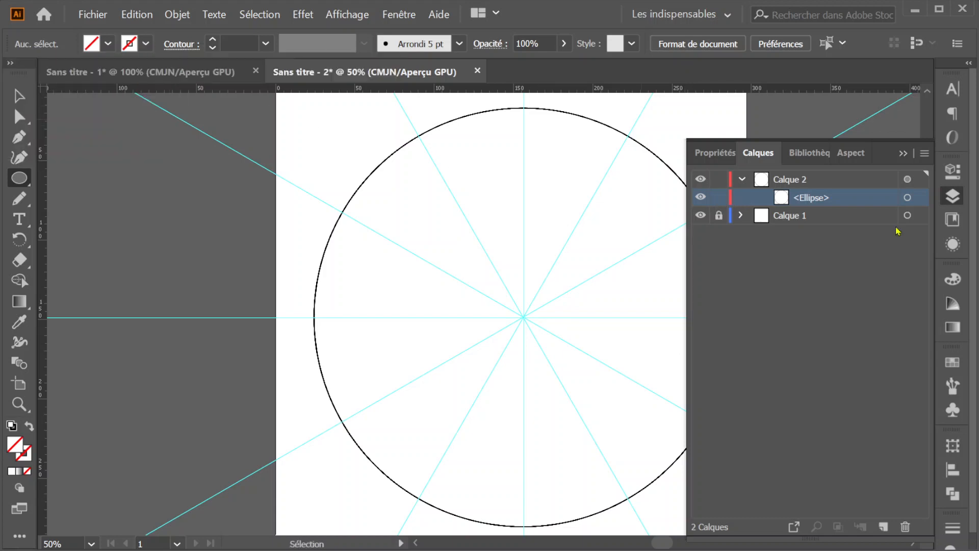
- Remove the stroke from the large circle in Calque 2 and lock that ellipse
{"action": "left_click", "coordinate": [907, 198]}
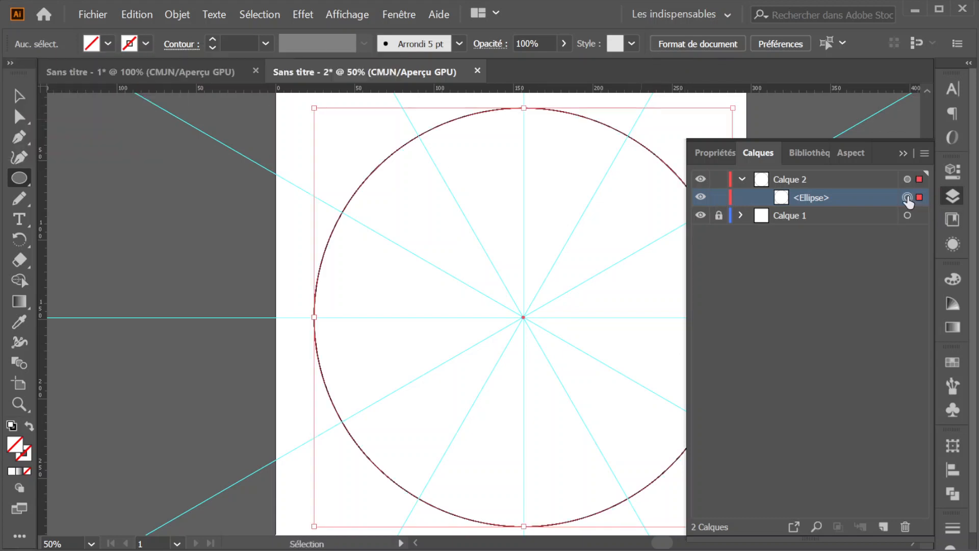
{"action": "left_click", "coordinate": [146, 44]}
{"action": "left_click", "coordinate": [0, 72]}
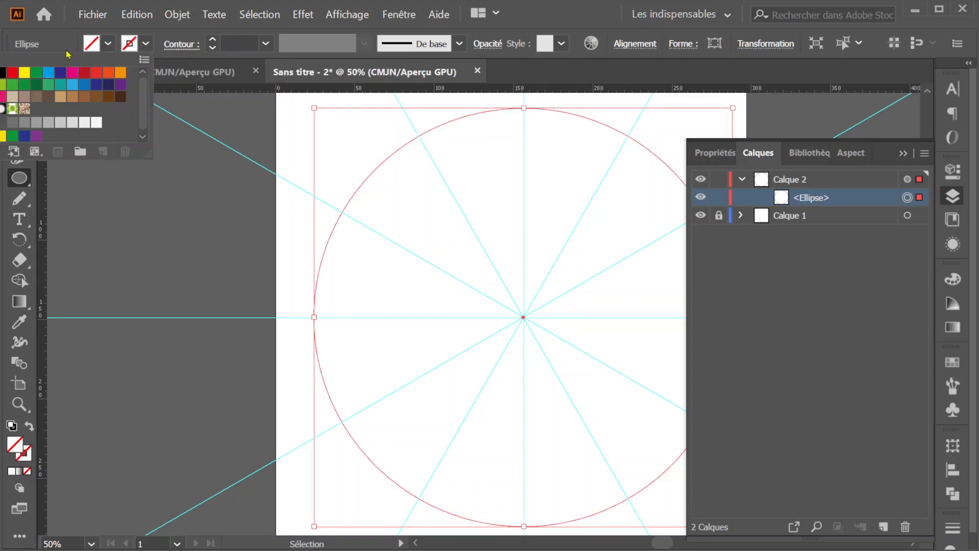
{"action": "left_click", "coordinate": [146, 43]}
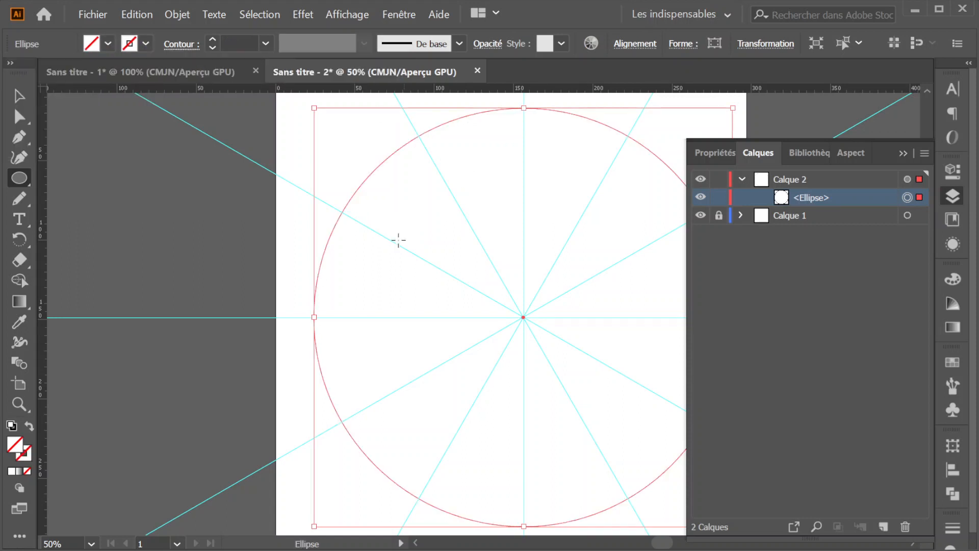
{"action": "left_click", "coordinate": [719, 198]}
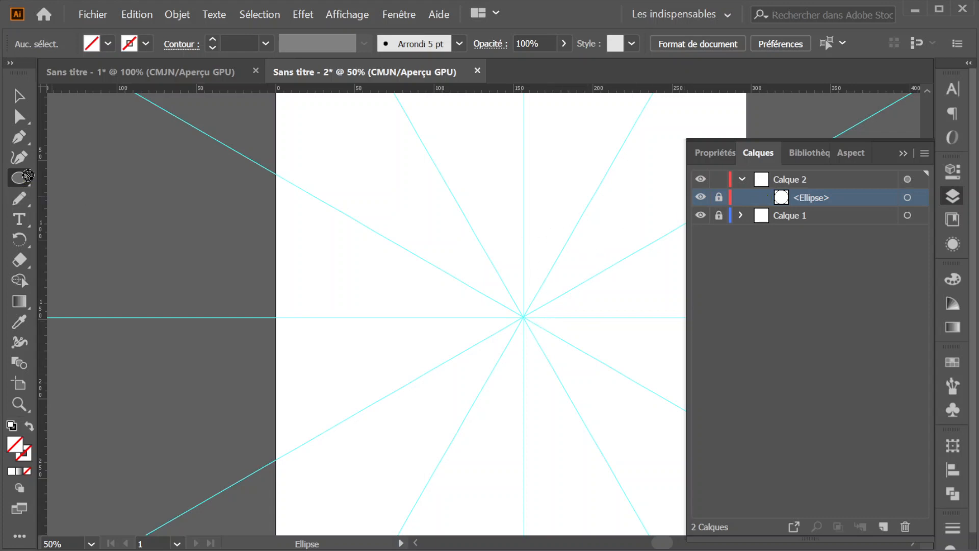
- Draw a narrow ellipse about 12 mm wide and 45 mm high on the vertical guide above the centre, with a black 1 pt stroke, and deselect it
{"action": "left_click", "coordinate": [23, 180]}
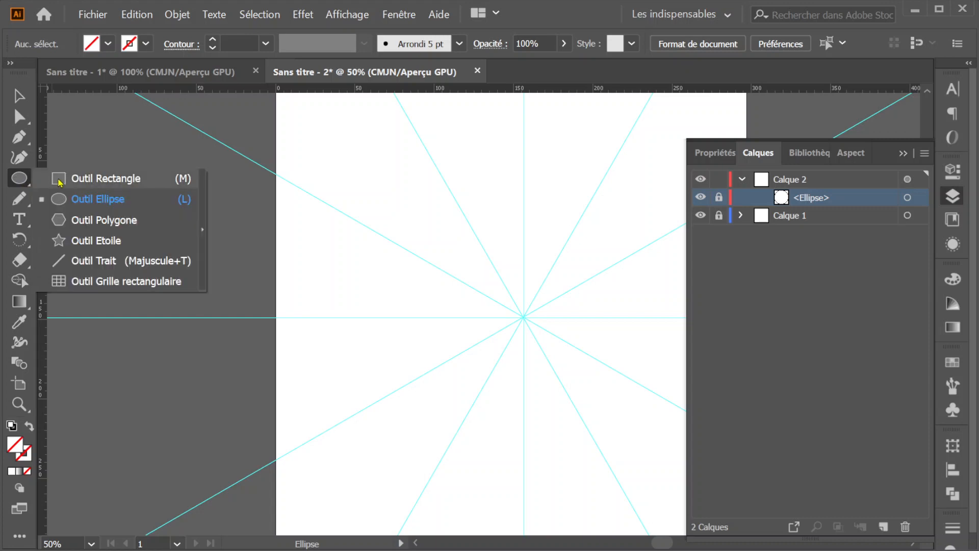
{"action": "left_click", "coordinate": [64, 200]}
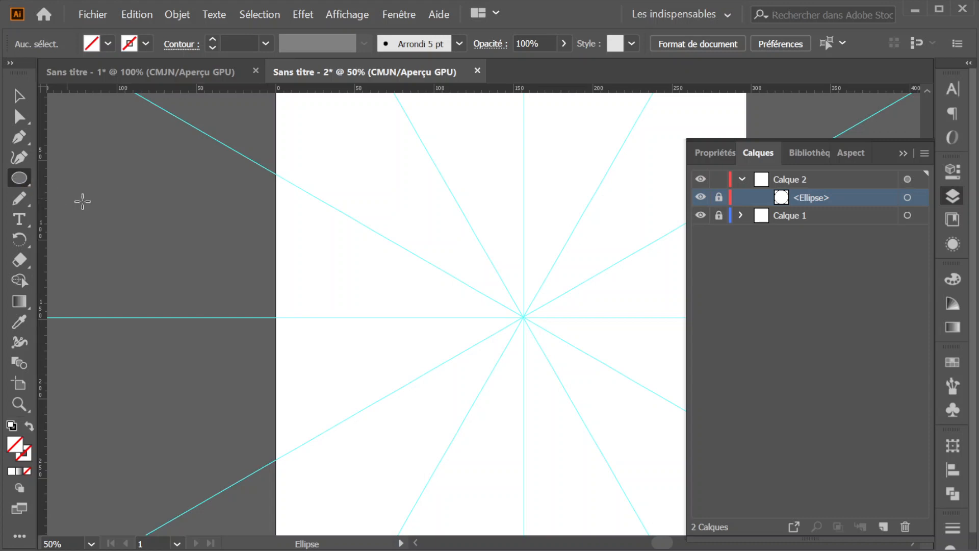
{"action": "scroll", "coordinate": [528, 273], "scroll_direction": "up", "scroll_amount": 2}
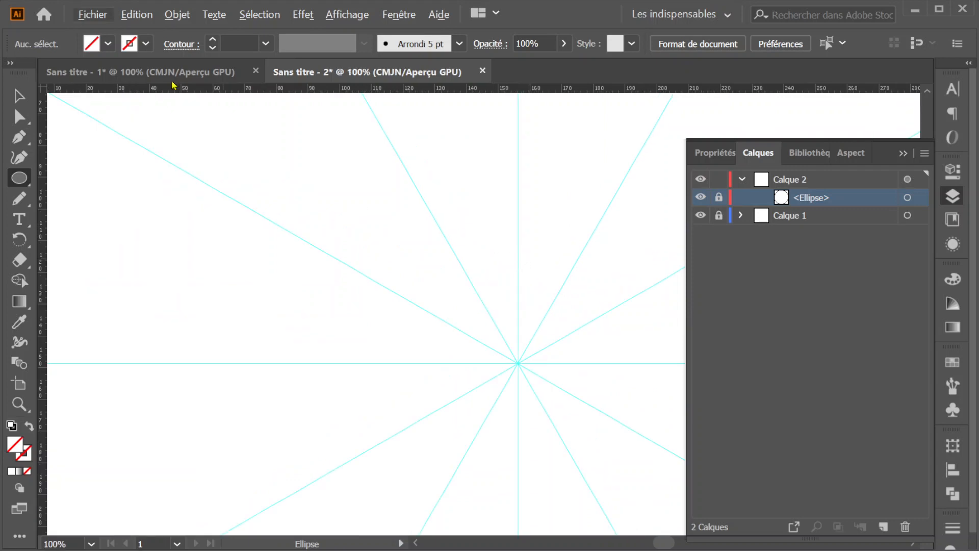
{"action": "left_click", "coordinate": [146, 43]}
{"action": "left_click", "coordinate": [3, 72]}
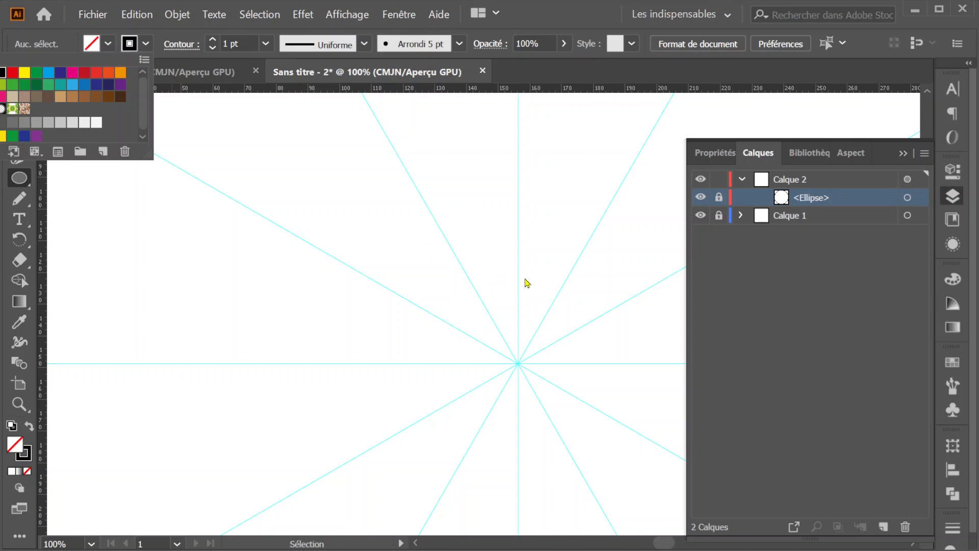
{"action": "left_click", "coordinate": [524, 284]}
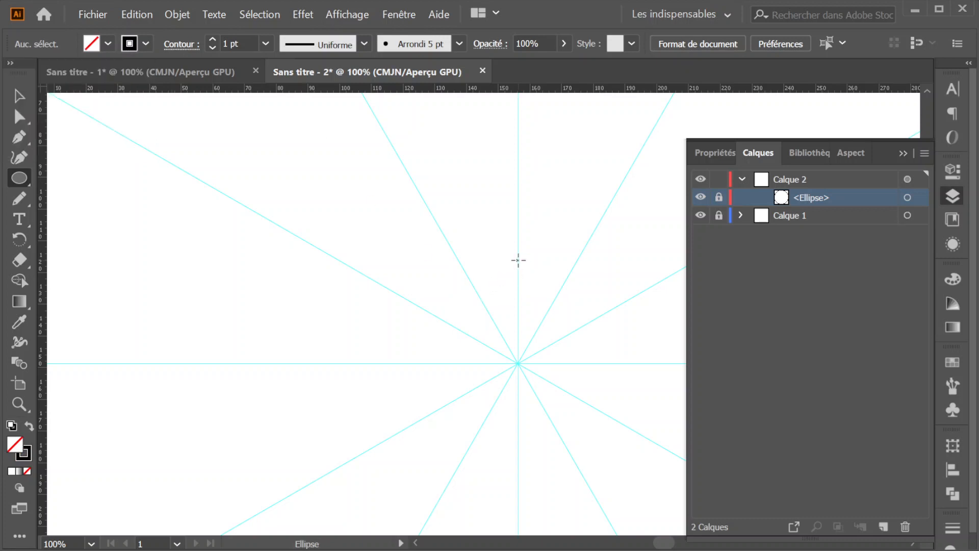
{"action": "left_click_drag", "start_coordinate": [518, 260], "coordinate": [536, 331]}
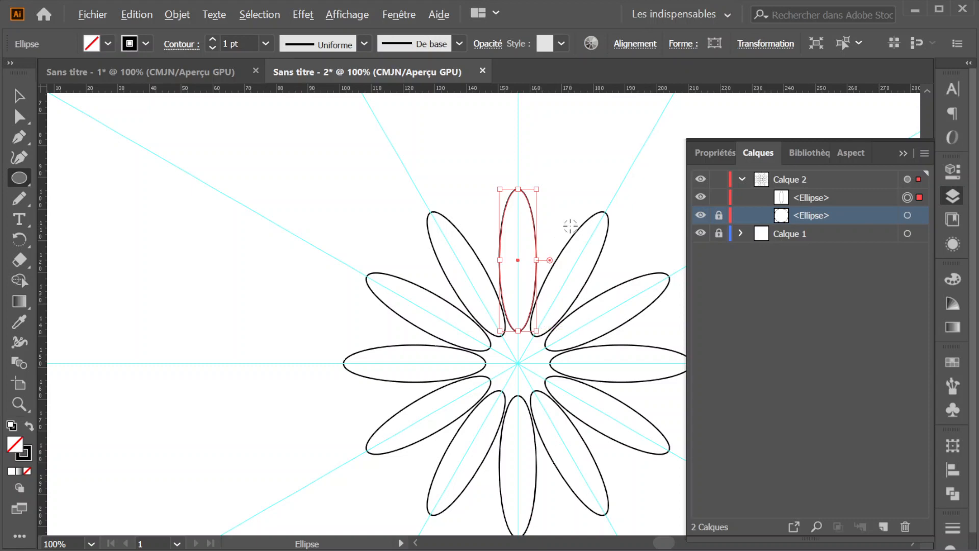
{"action": "scroll", "coordinate": [571, 227], "scroll_direction": "down", "scroll_amount": 3}
{"action": "scroll", "coordinate": [571, 227], "scroll_direction": "down", "scroll_amount": 2}
{"action": "scroll", "coordinate": [551, 258], "scroll_direction": "up", "scroll_amount": 1}
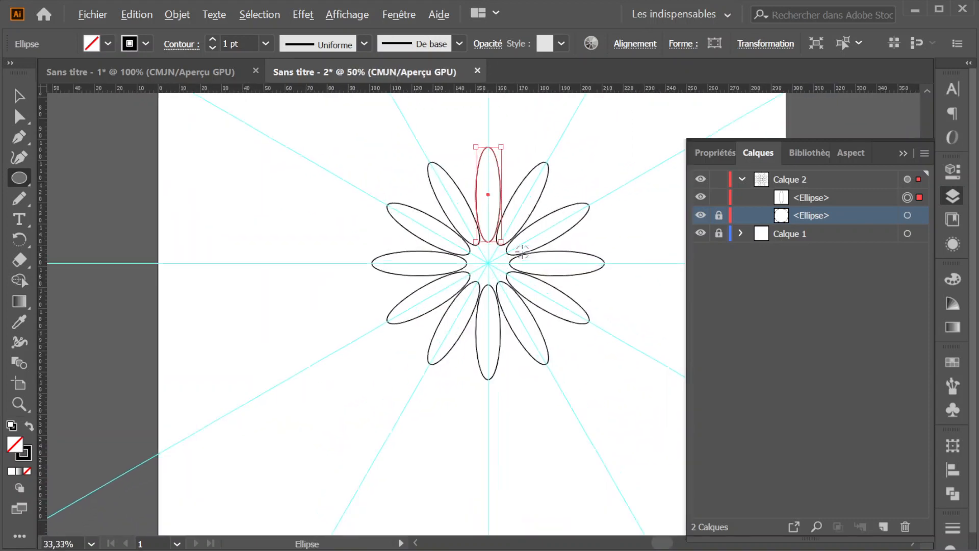
{"action": "scroll", "coordinate": [520, 251], "scroll_direction": "up", "scroll_amount": 2}
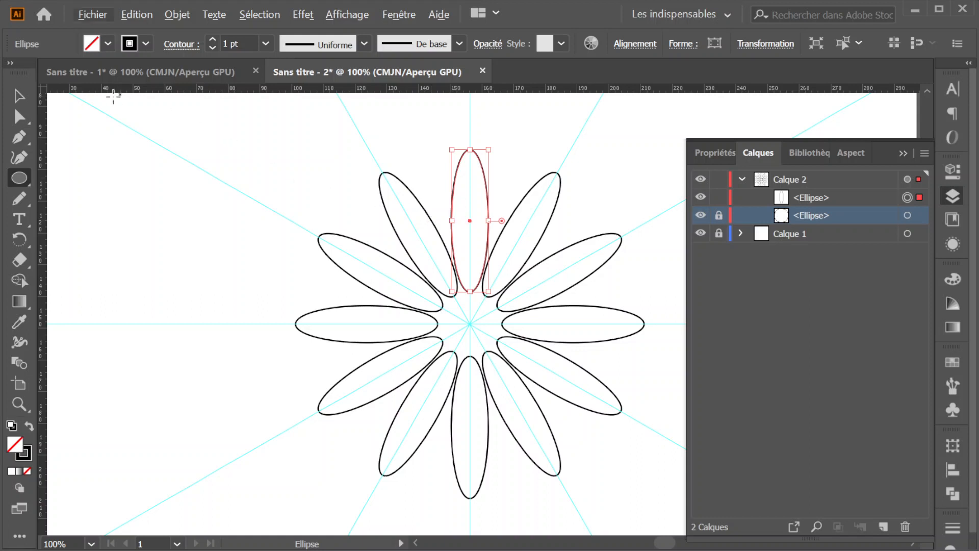
{"action": "left_click", "coordinate": [19, 95]}
{"action": "left_click", "coordinate": [460, 216]}
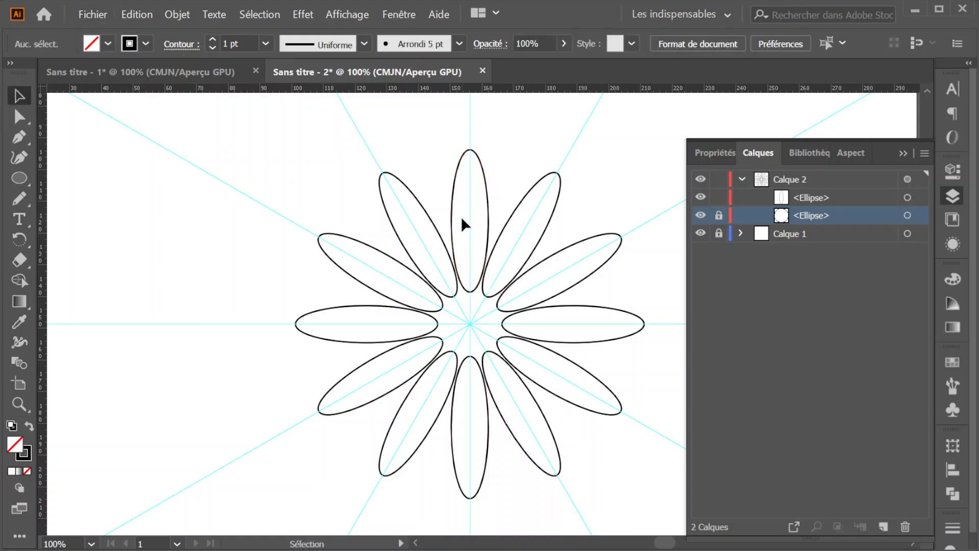
- Set the Pencil tool's fidelity to the most precise end (Précis) and accept the options
{"action": "scroll", "coordinate": [461, 221], "scroll_direction": "up", "scroll_amount": 2}
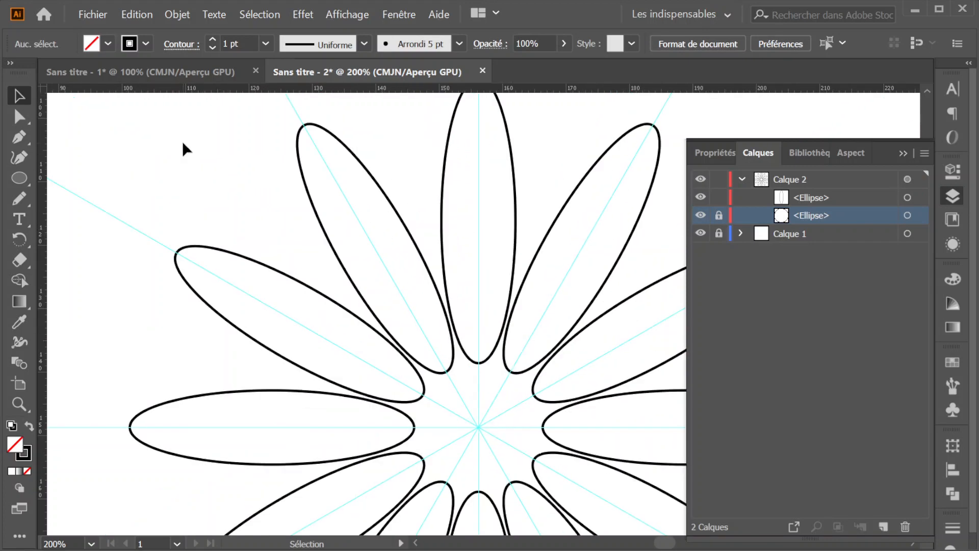
{"action": "left_click", "coordinate": [19, 198]}
{"action": "scroll", "coordinate": [404, 201], "scroll_direction": "up", "scroll_amount": 3}
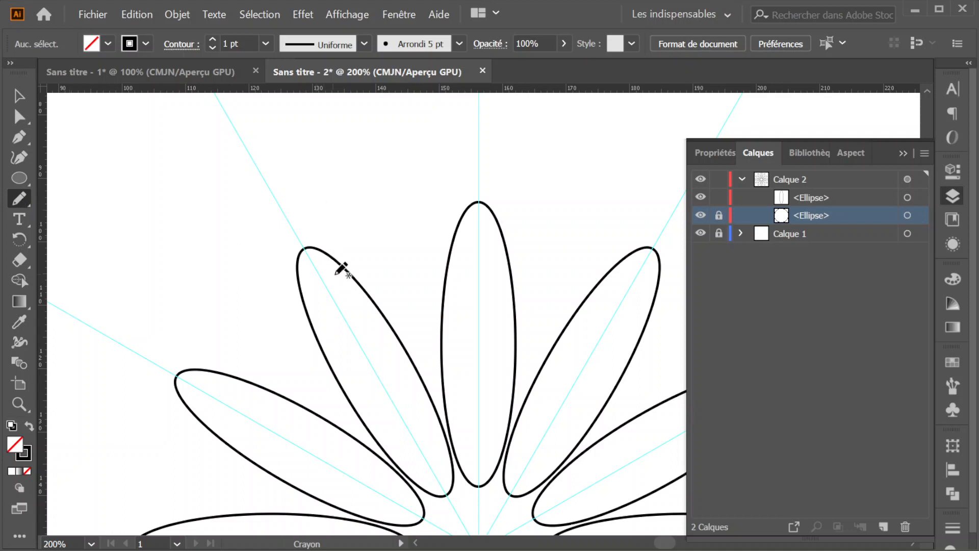
{"action": "double_click", "coordinate": [20, 200]}
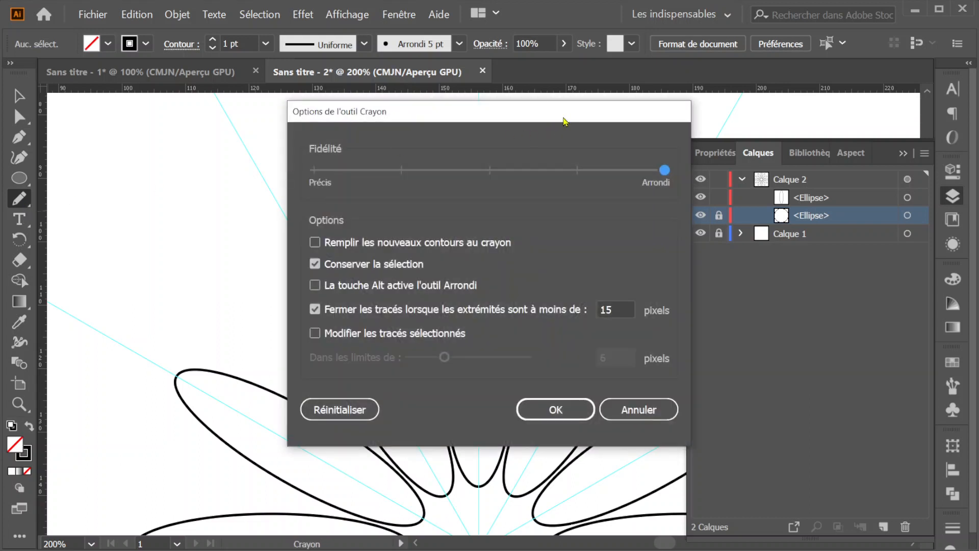
{"action": "mouse_move", "coordinate": [562, 121]}
{"action": "left_mouse_down"}
{"action": "mouse_move", "coordinate": [543, 145]}
{"action": "mouse_move", "coordinate": [574, 110]}
{"action": "left_mouse_up"}
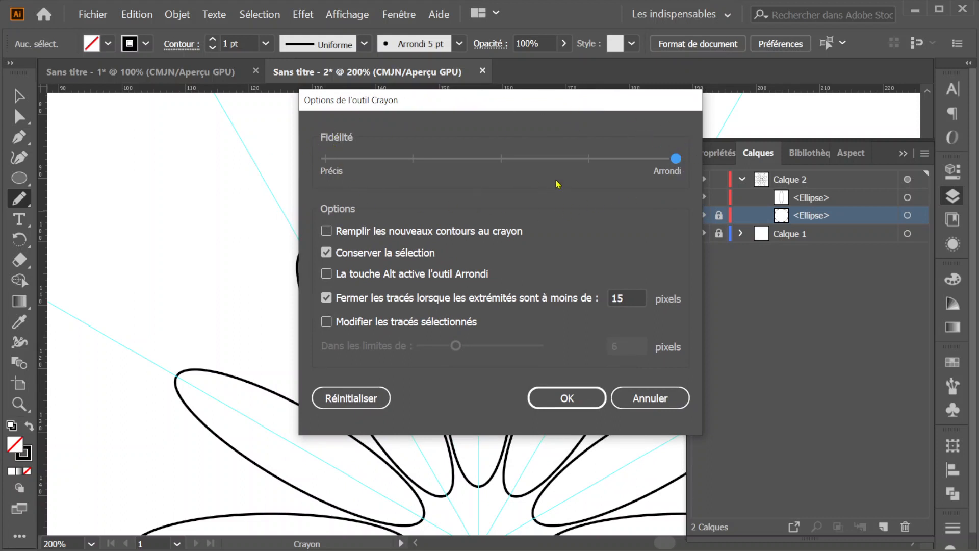
{"action": "left_click_drag", "start_coordinate": [679, 161], "coordinate": [330, 170]}
{"action": "left_click", "coordinate": [565, 397]}
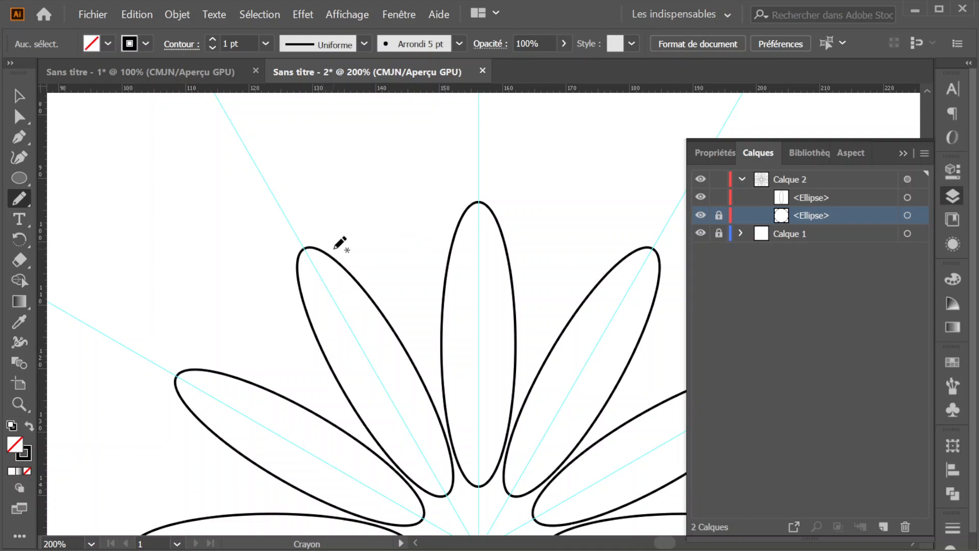
- Try a freehand curve between the two petals at and beside the vertical guide with the precise pencil setting, and undo it
{"action": "mouse_move", "coordinate": [318, 234]}
{"action": "left_mouse_down"}
{"action": "mouse_move", "coordinate": [389, 260]}
{"action": "mouse_move", "coordinate": [432, 238]}
{"action": "mouse_move", "coordinate": [463, 197]}
{"action": "left_mouse_up"}
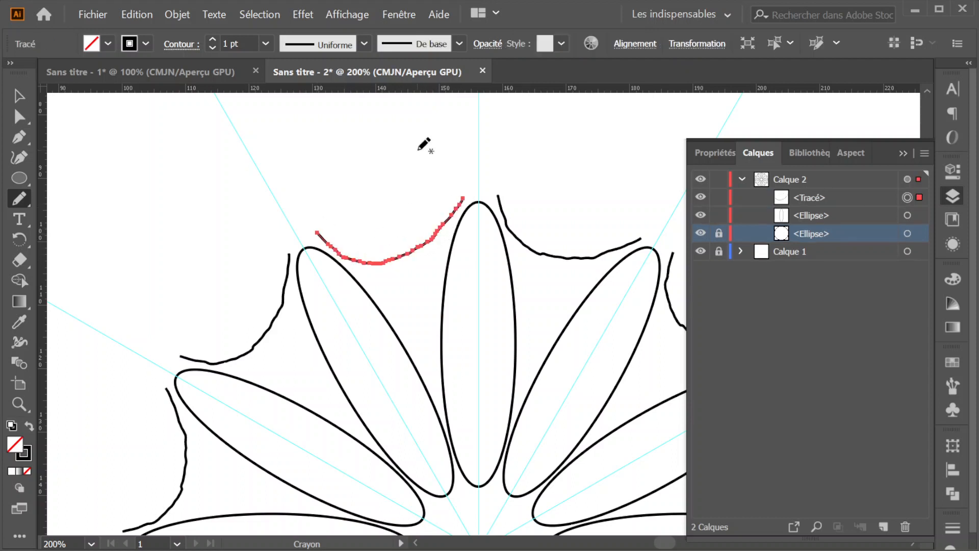
{"action": "key", "text": "ctrl"}
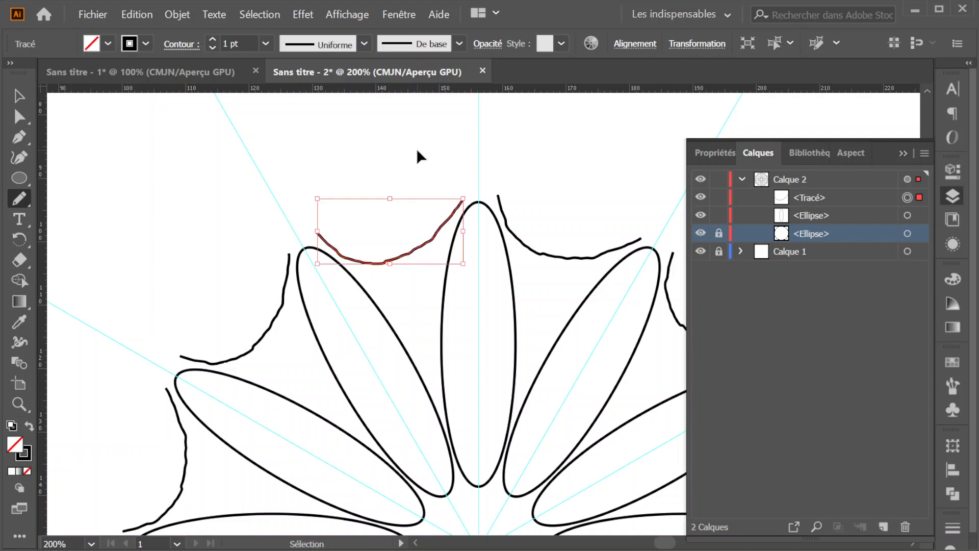
{"action": "key", "text": "ctrl+z"}
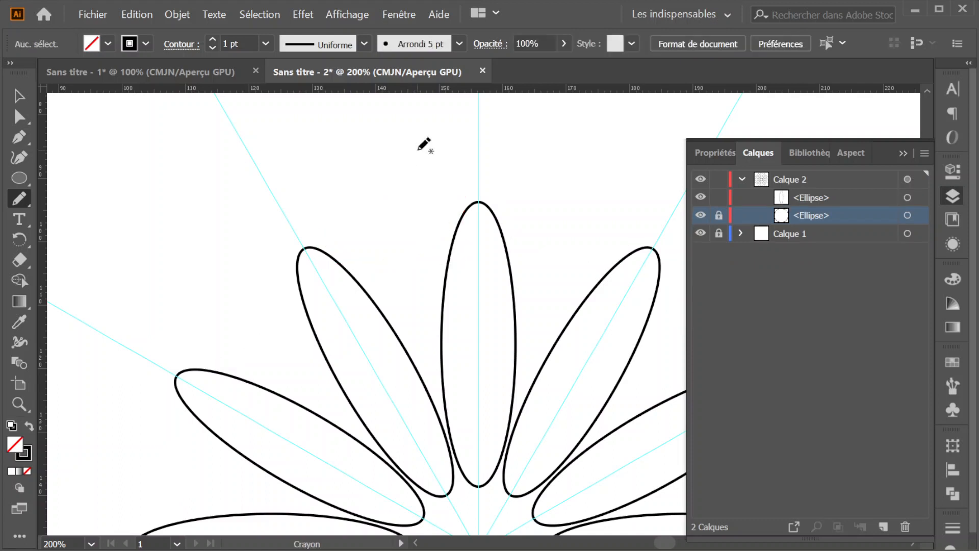
- Set the Pencil fidelity to the smoothest end (Arrondi) and draw a sagging curve about 22 mm wide joining the vertical petal to its left neighbour
{"action": "double_click", "coordinate": [19, 199]}
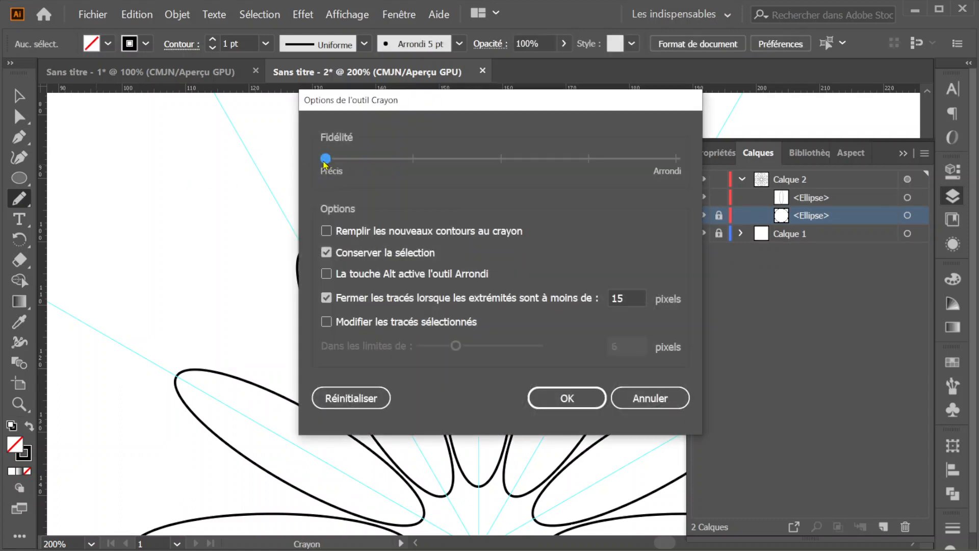
{"action": "left_click_drag", "start_coordinate": [325, 159], "coordinate": [661, 173]}
{"action": "left_click", "coordinate": [566, 408]}
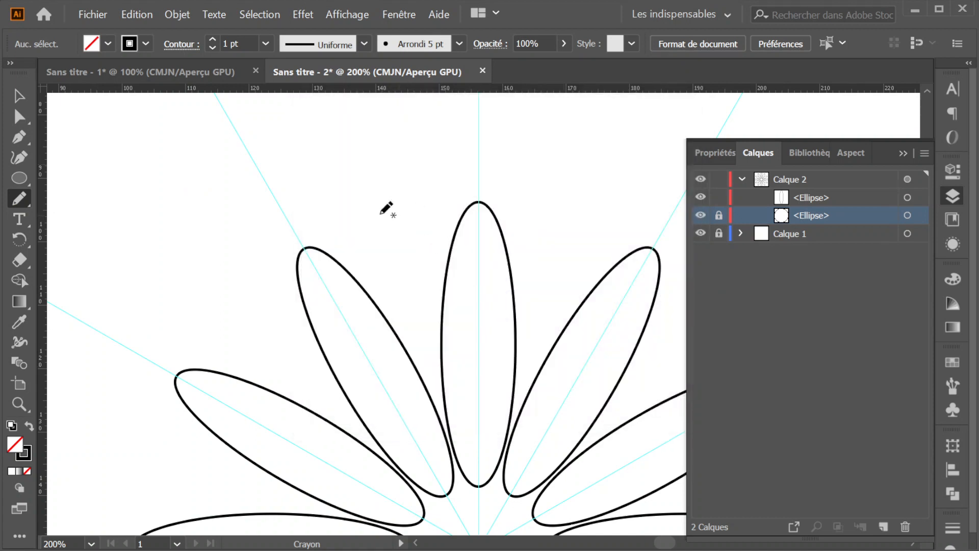
{"action": "mouse_move", "coordinate": [317, 249]}
{"action": "left_mouse_down"}
{"action": "mouse_move", "coordinate": [392, 265]}
{"action": "mouse_move", "coordinate": [426, 257]}
{"action": "mouse_move", "coordinate": [460, 223]}
{"action": "left_mouse_up"}
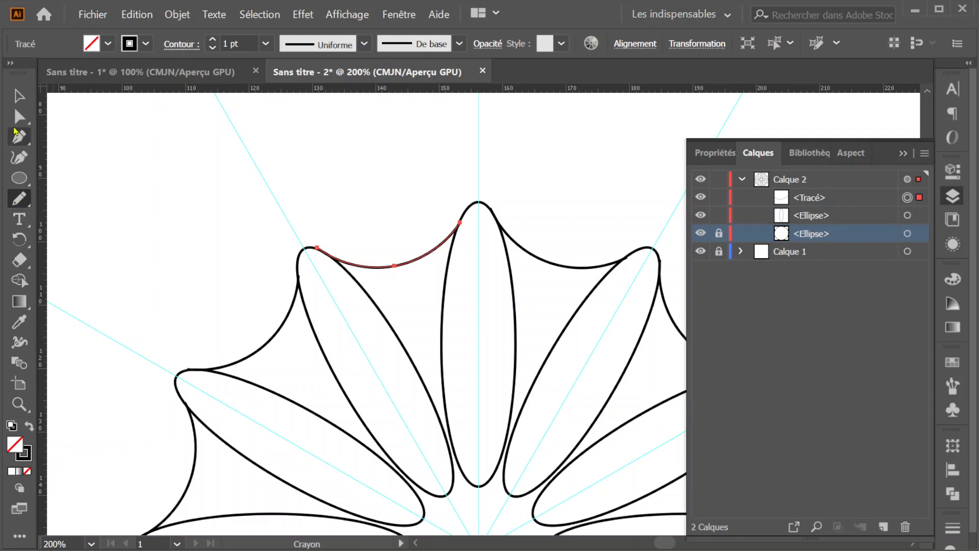
- Apply the stroke profile Profil de largeur 1 to the pencil curve and to the vertical petal ellipse, and deselect
{"action": "left_click", "coordinate": [19, 101]}
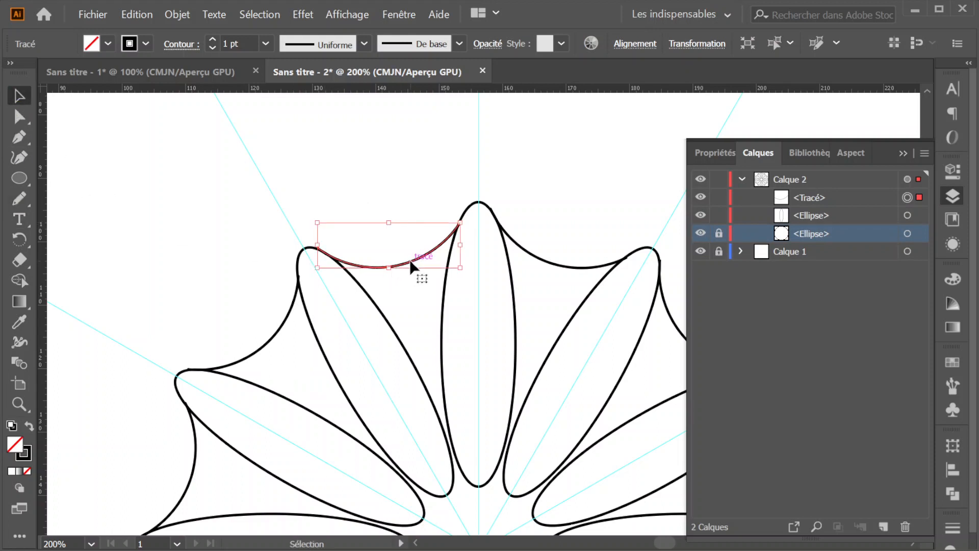
{"action": "left_click", "coordinate": [364, 44]}
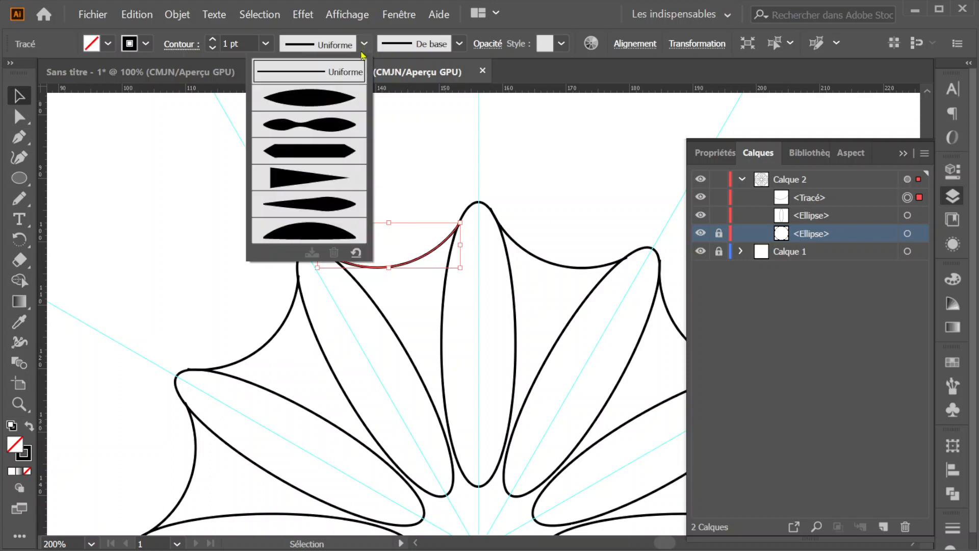
{"action": "left_click", "coordinate": [311, 97]}
{"action": "left_click", "coordinate": [466, 205]}
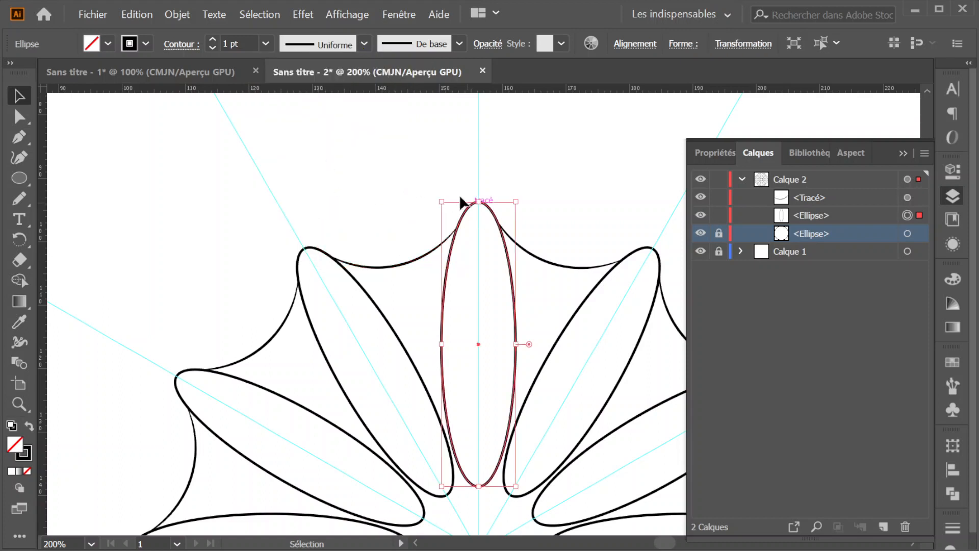
{"action": "left_click", "coordinate": [364, 44]}
{"action": "left_click", "coordinate": [309, 98]}
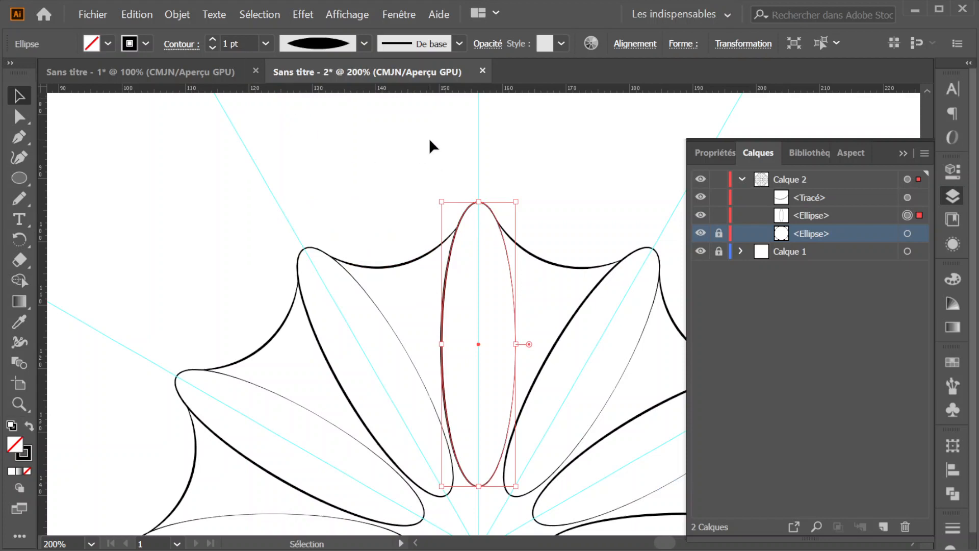
{"action": "left_click", "coordinate": [378, 209]}
{"action": "scroll", "coordinate": [377, 207], "scroll_direction": "down", "scroll_amount": 4}
{"action": "scroll", "coordinate": [377, 207], "scroll_direction": "up", "scroll_amount": 2}
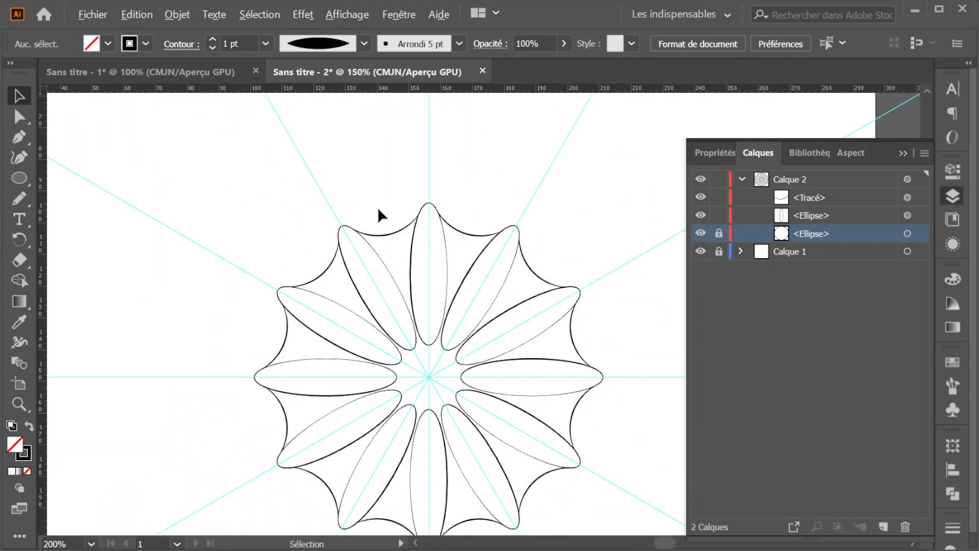
{"action": "scroll", "coordinate": [377, 207], "scroll_direction": "down", "scroll_amount": 2}
{"action": "scroll", "coordinate": [377, 207], "scroll_direction": "up", "scroll_amount": 3}
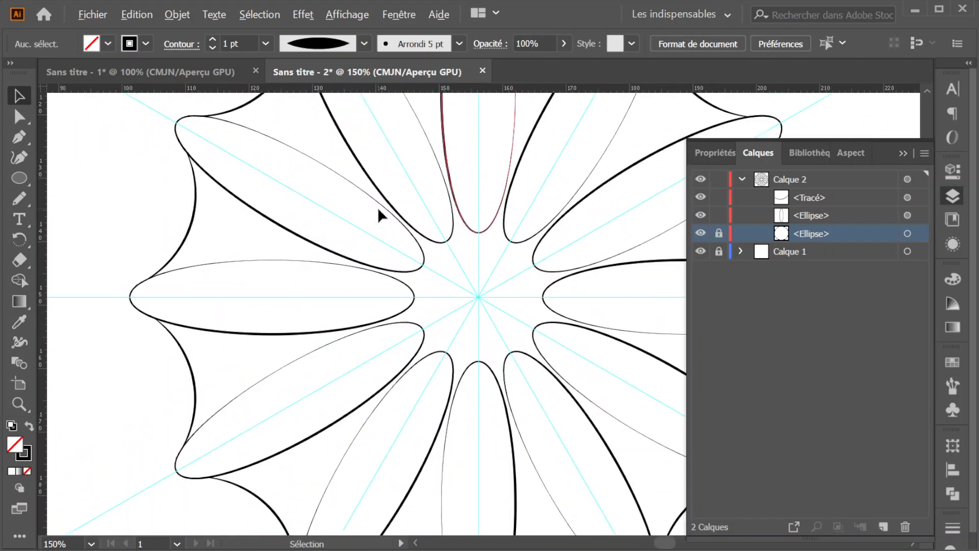
{"action": "scroll", "coordinate": [439, 200], "scroll_direction": "down", "scroll_amount": 1}
{"action": "scroll", "coordinate": [458, 226], "scroll_direction": "up", "scroll_amount": 2}
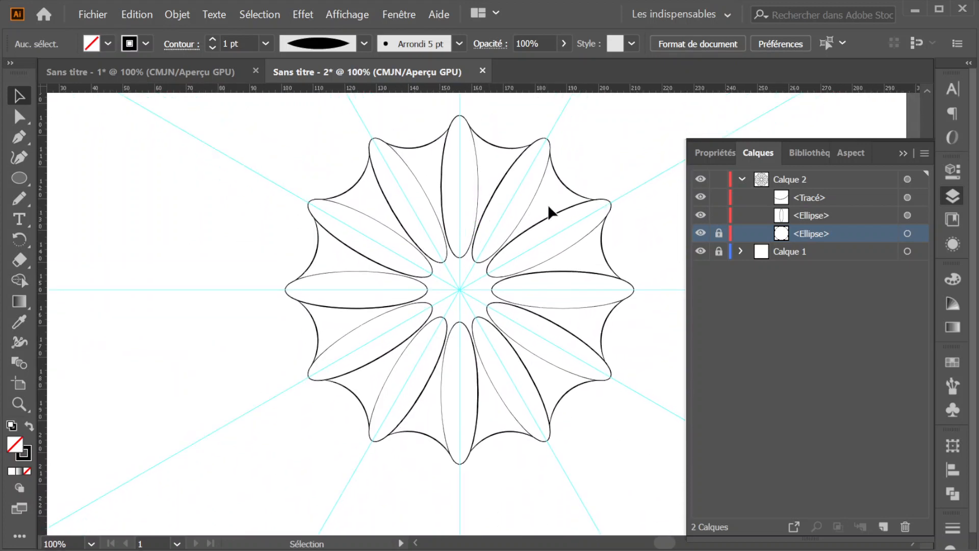
- Collapse Calque 2, duplicate the whole layer and select the copy
{"action": "left_click", "coordinate": [741, 178]}
{"action": "left_click", "coordinate": [770, 185]}
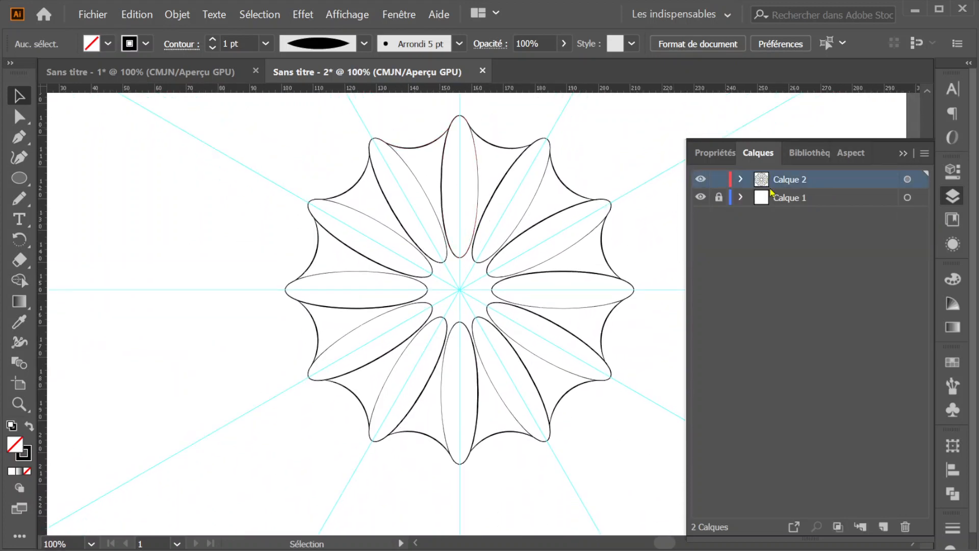
{"action": "left_click_drag", "start_coordinate": [763, 183], "coordinate": [884, 526]}
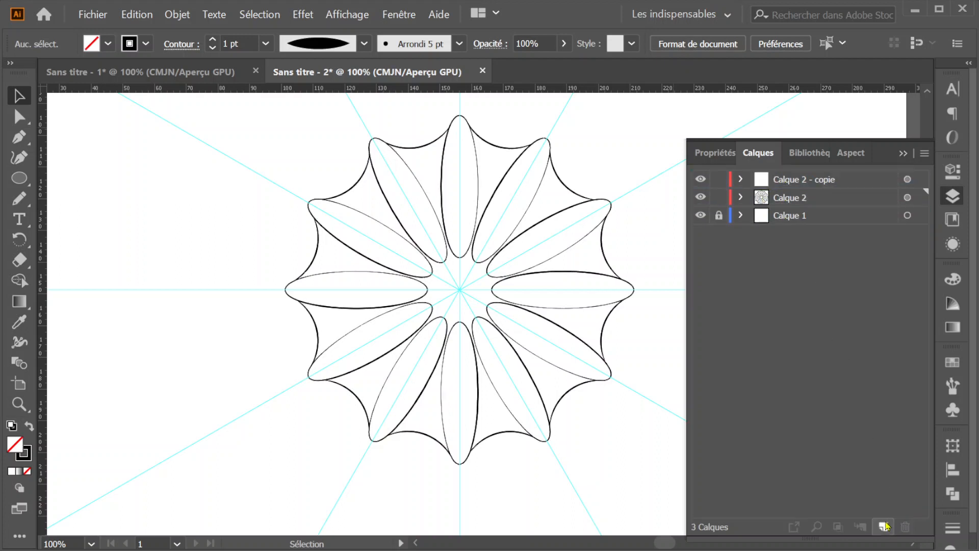
{"action": "left_click", "coordinate": [787, 181]}
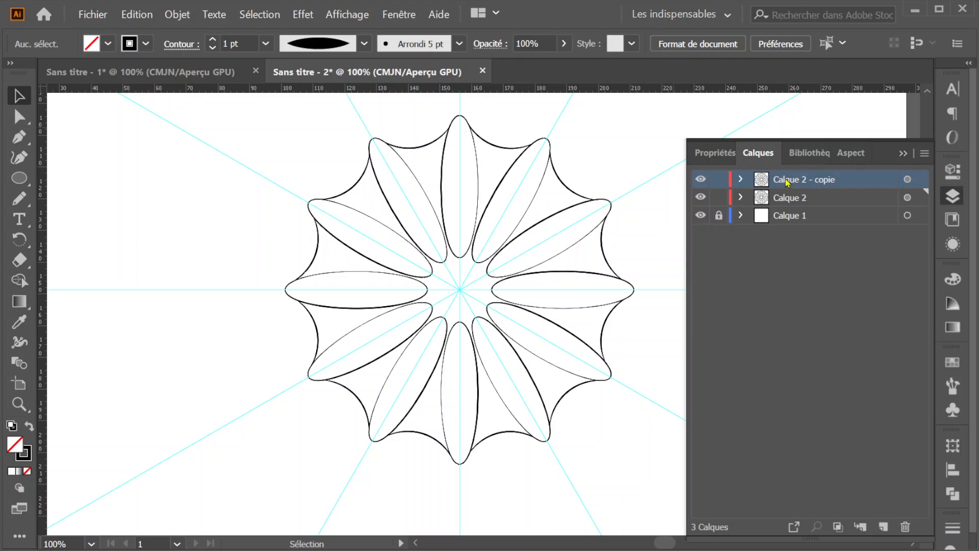
- Delete the pencil curve and the narrow petal ellipse from Calque 2 - copie, keeping its locked large circle
{"action": "left_click", "coordinate": [740, 179]}
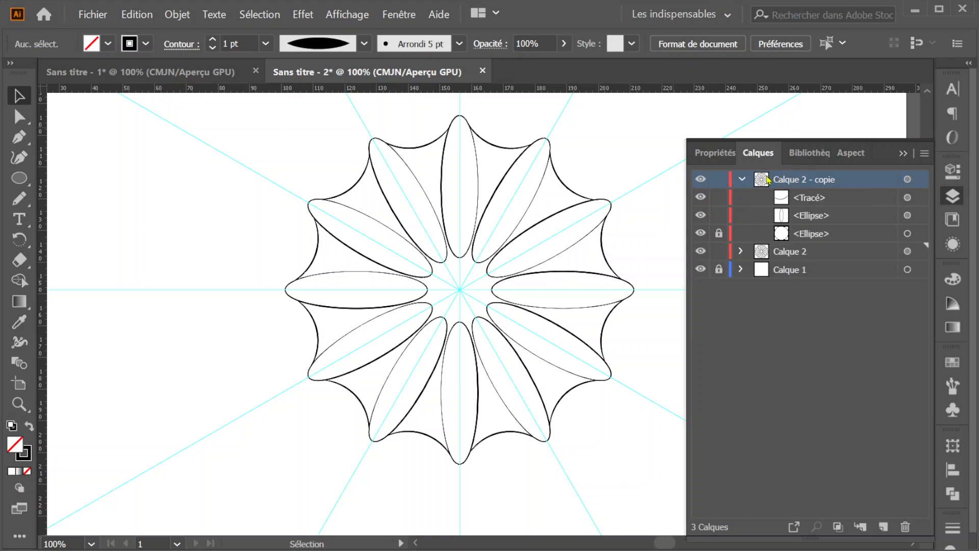
{"action": "left_click", "coordinate": [899, 203]}
{"action": "left_click", "coordinate": [907, 197]}
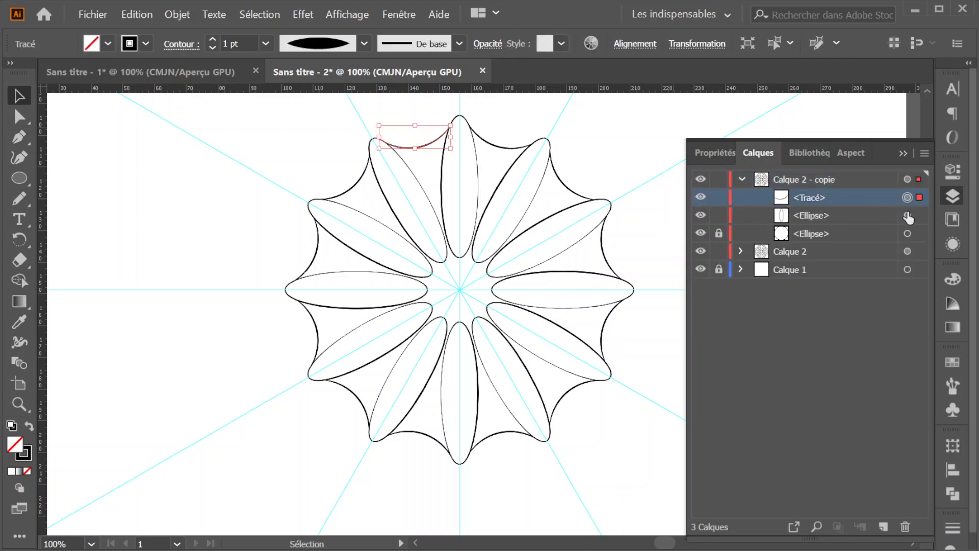
{"action": "left_click", "coordinate": [907, 215], "text": "shift"}
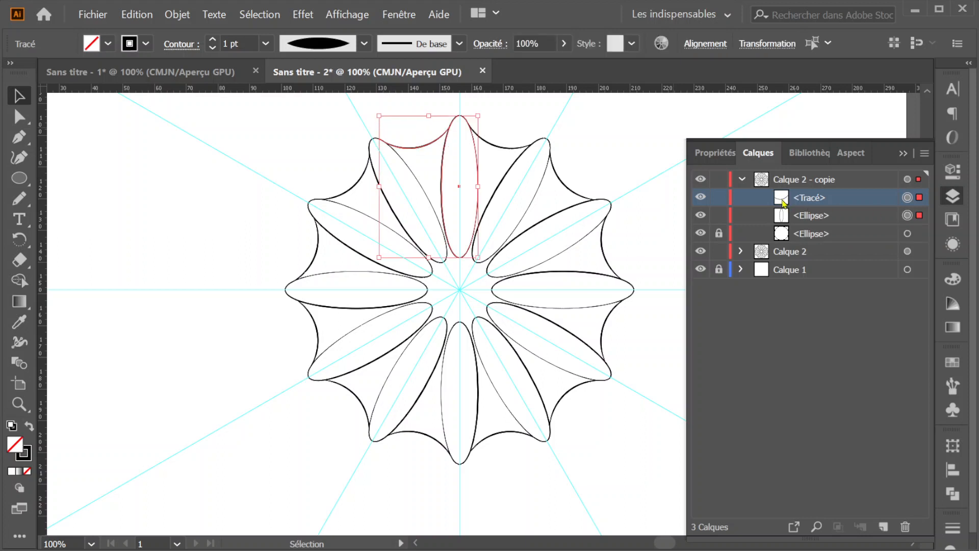
{"action": "left_click_drag", "start_coordinate": [784, 202], "coordinate": [906, 526]}
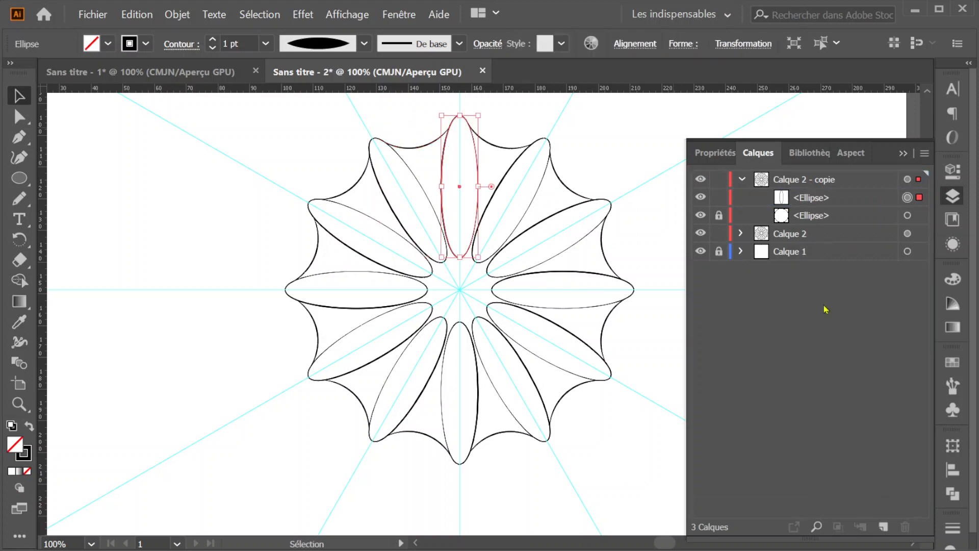
{"action": "left_click_drag", "start_coordinate": [789, 198], "coordinate": [907, 526]}
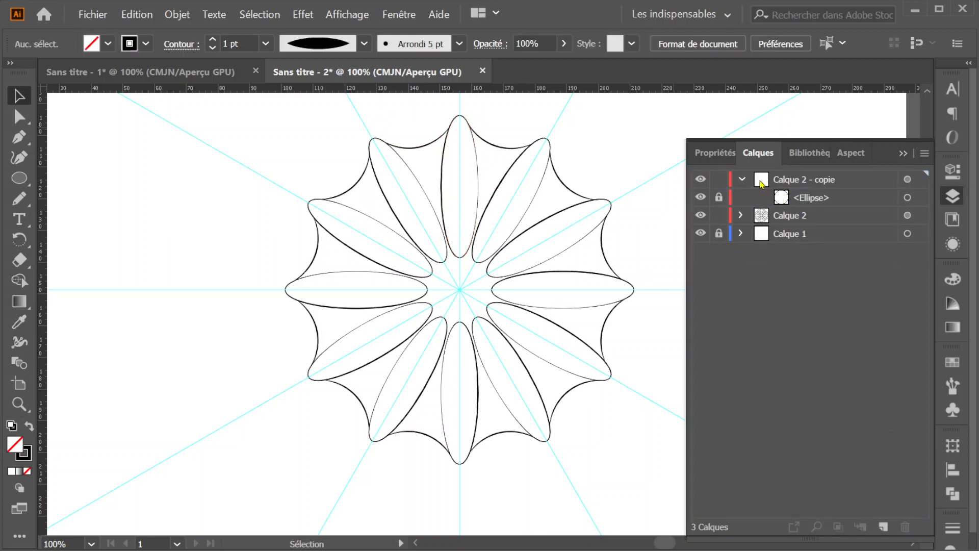
{"action": "left_click", "coordinate": [742, 179]}
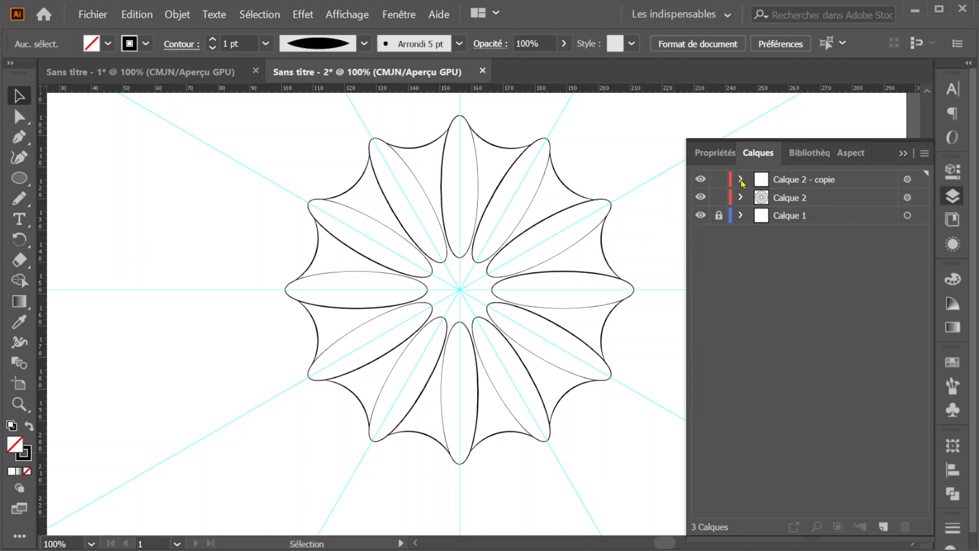
- Unlock the large circle in Calque 2 - copie and target the whole layer
{"action": "left_click", "coordinate": [740, 180]}
{"action": "left_click", "coordinate": [760, 182]}
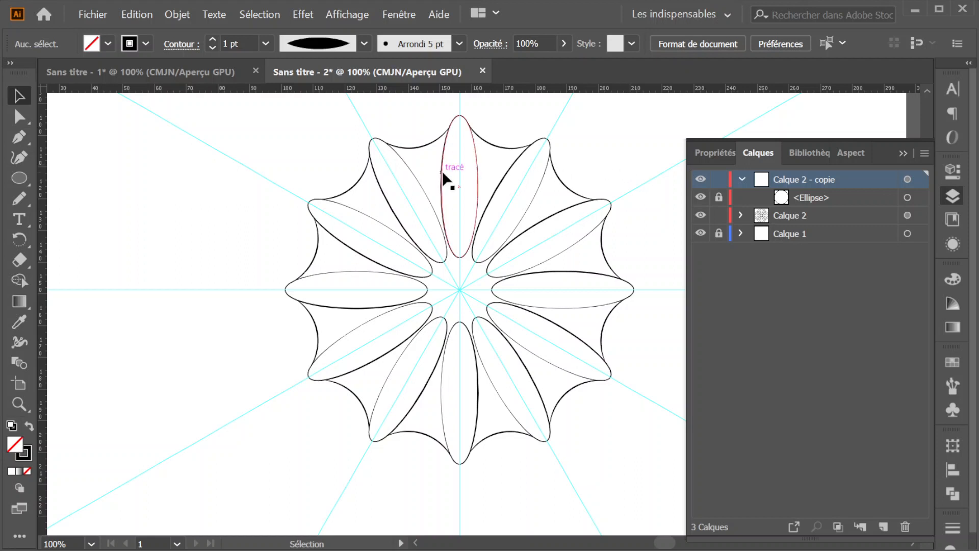
{"action": "scroll", "coordinate": [457, 164], "scroll_direction": "up", "scroll_amount": 5}
{"action": "scroll", "coordinate": [457, 163], "scroll_direction": "up", "scroll_amount": 2}
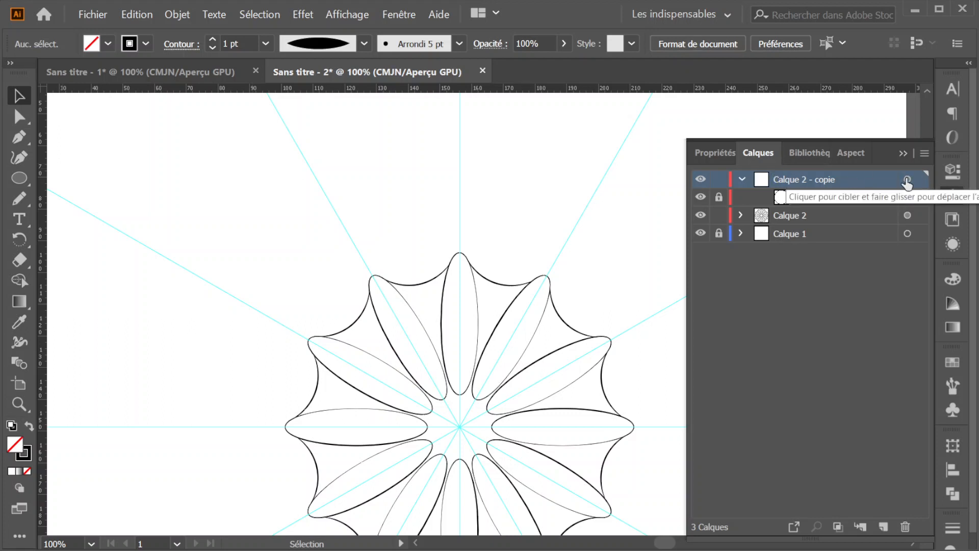
{"action": "left_click", "coordinate": [719, 197]}
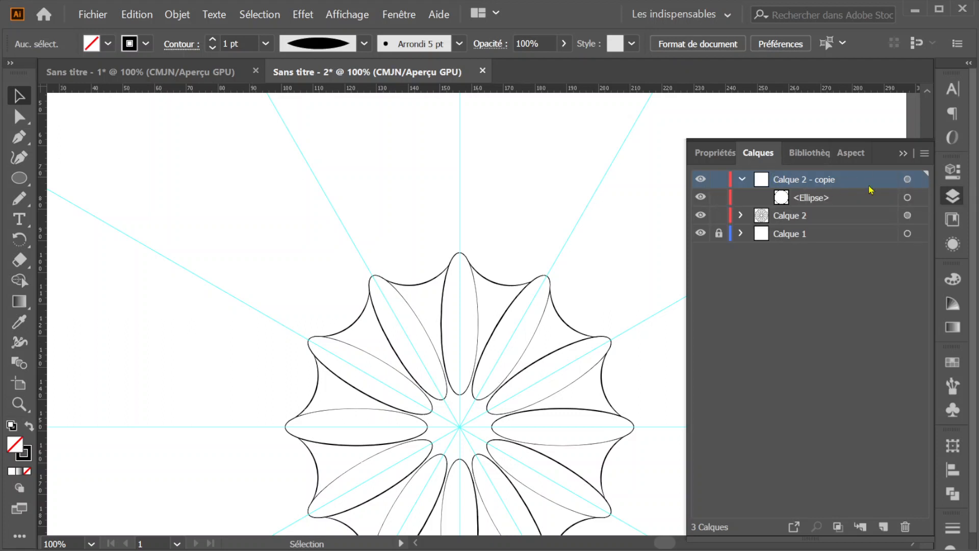
{"action": "left_click", "coordinate": [907, 179]}
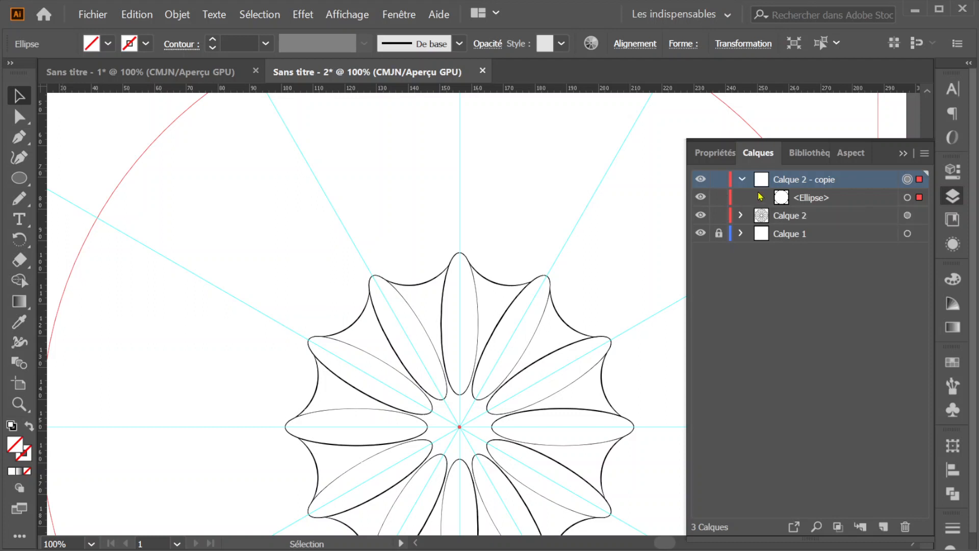
- Apply a new, additional Transform effect to Calque 2 - copie with Miroir sur l'axe X enabled, 0° rotation and 0 copies
{"action": "left_click", "coordinate": [298, 15]}
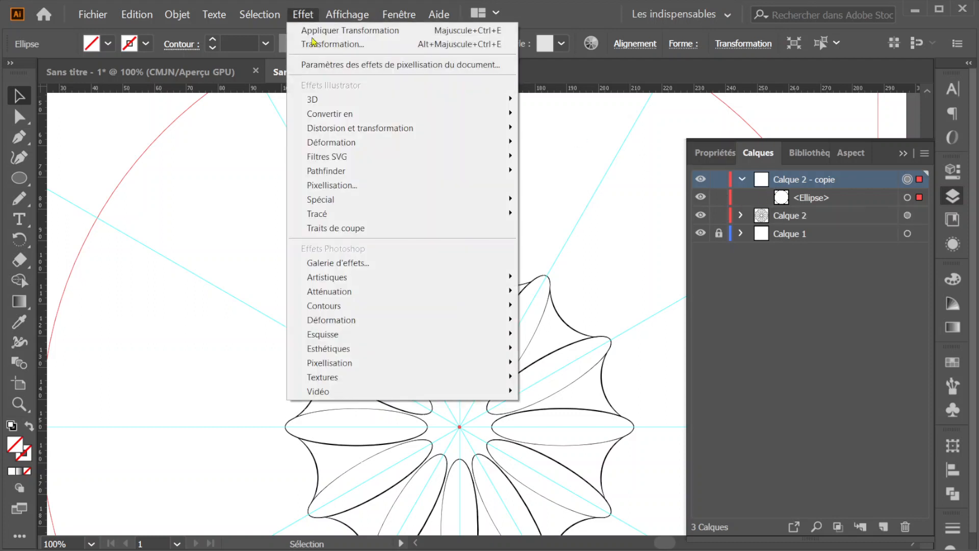
{"action": "mouse_move", "coordinate": [459, 133]}
{"action": "left_click", "coordinate": [566, 197]}
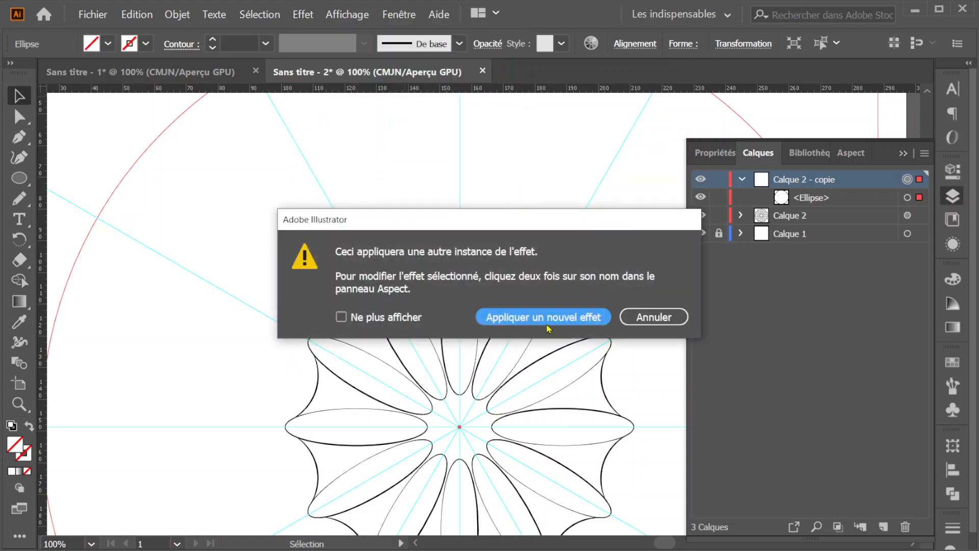
{"action": "left_click", "coordinate": [547, 324]}
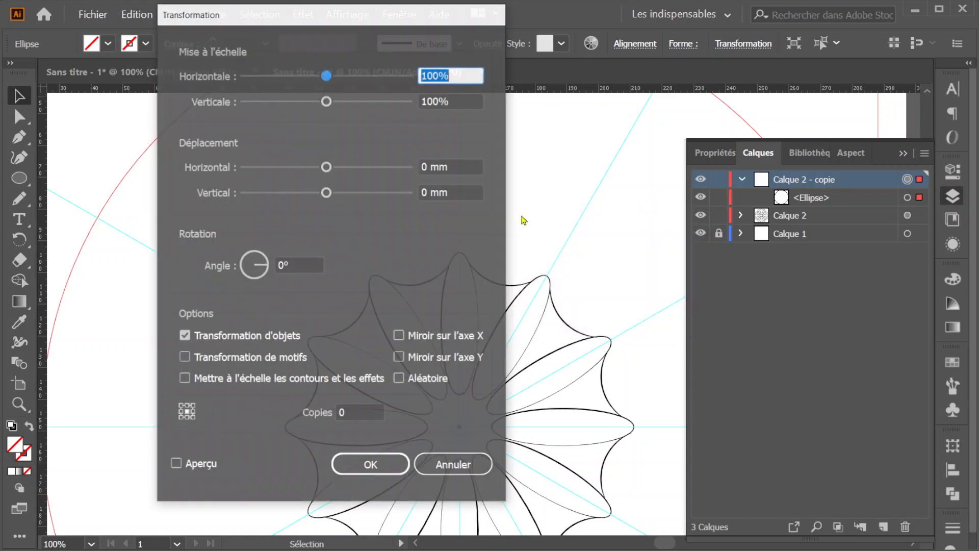
{"action": "left_click", "coordinate": [400, 335]}
{"action": "left_click", "coordinate": [375, 465]}
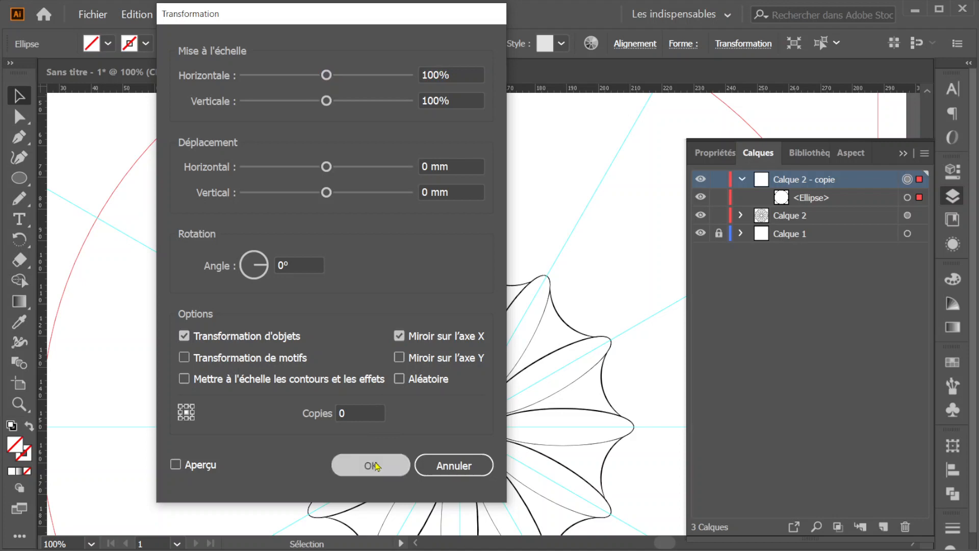
- Lock the large ellipse in Calque 2 - copie and draw a wavy pen curve from the scalloped edge up to the vertical guide
{"action": "left_click", "coordinate": [719, 197]}
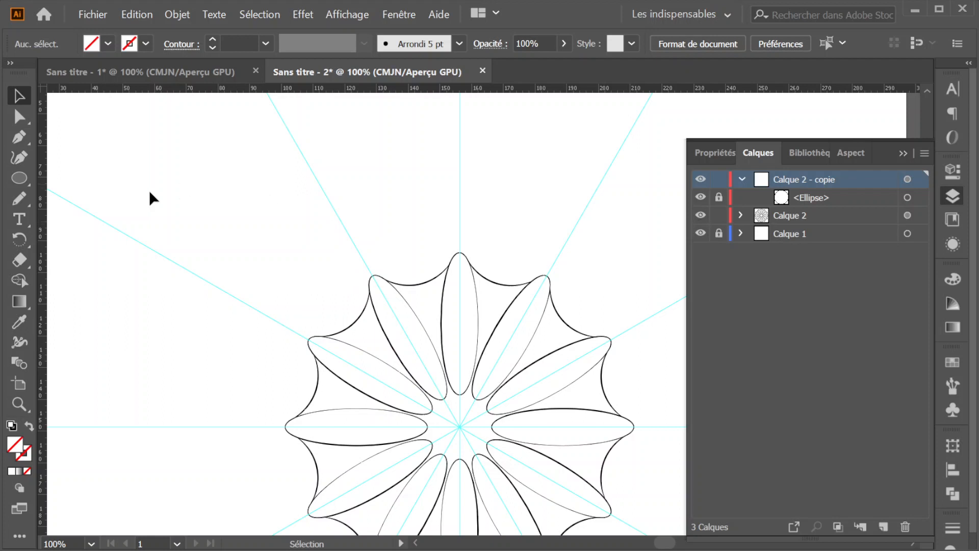
{"action": "left_click", "coordinate": [20, 199]}
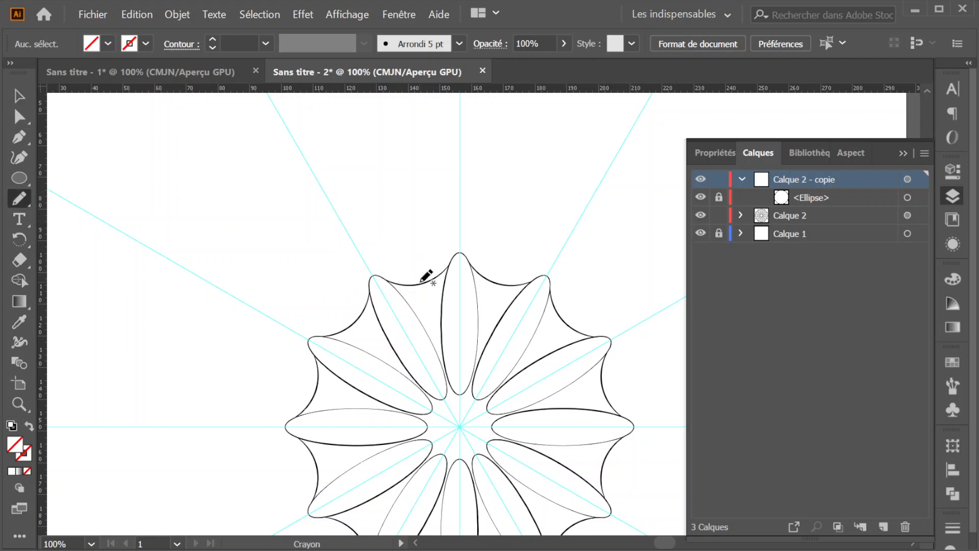
{"action": "left_click", "coordinate": [19, 141]}
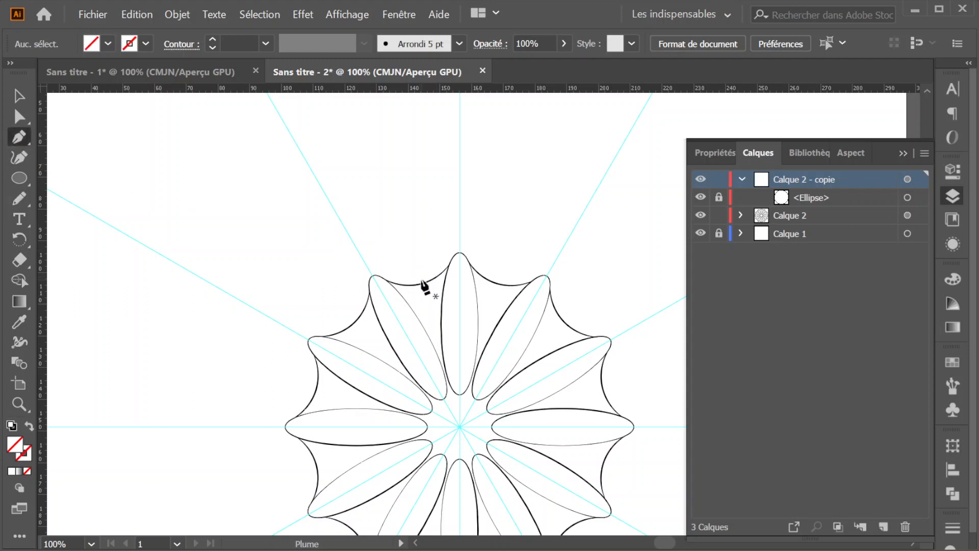
{"action": "left_click_drag", "start_coordinate": [421, 280], "coordinate": [442, 173]}
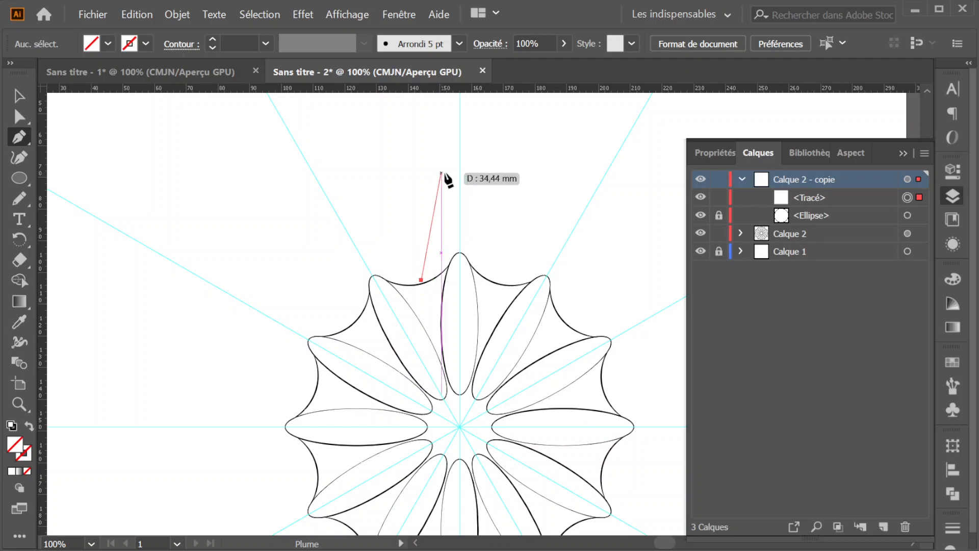
{"action": "left_click_drag", "start_coordinate": [415, 214], "coordinate": [444, 160]}
{"action": "left_click", "coordinate": [459, 142]}
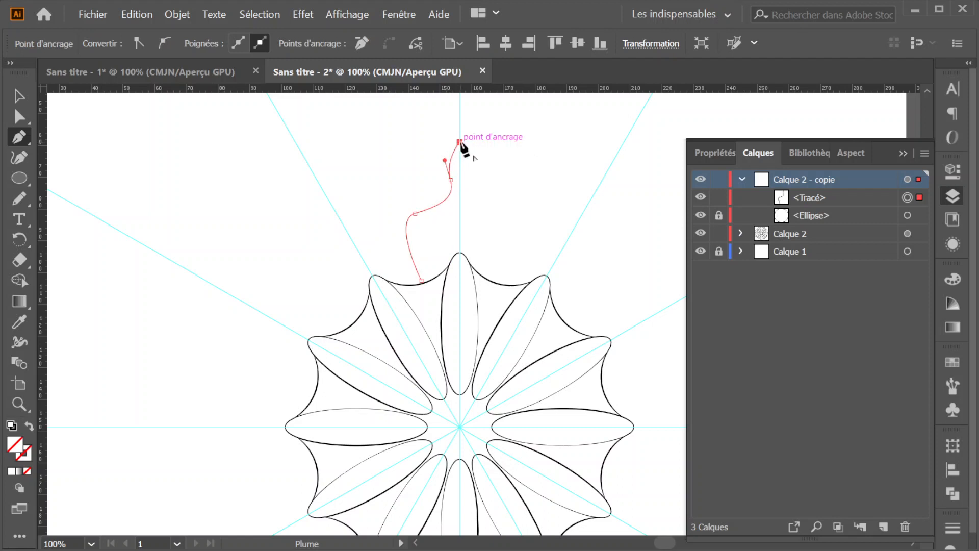
- Give the wavy curve the default black stroke with no fill and end the open path
{"action": "left_click", "coordinate": [29, 448]}
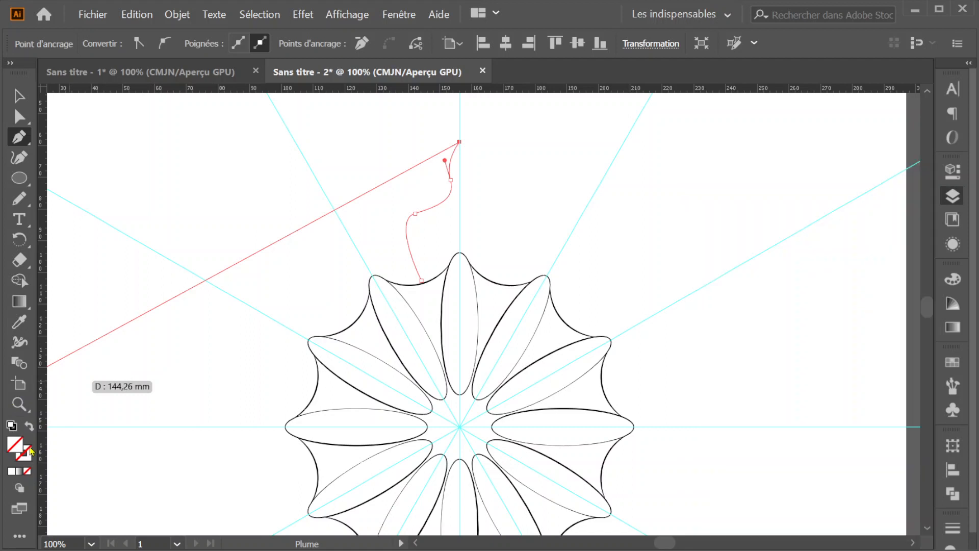
{"action": "left_click", "coordinate": [12, 426]}
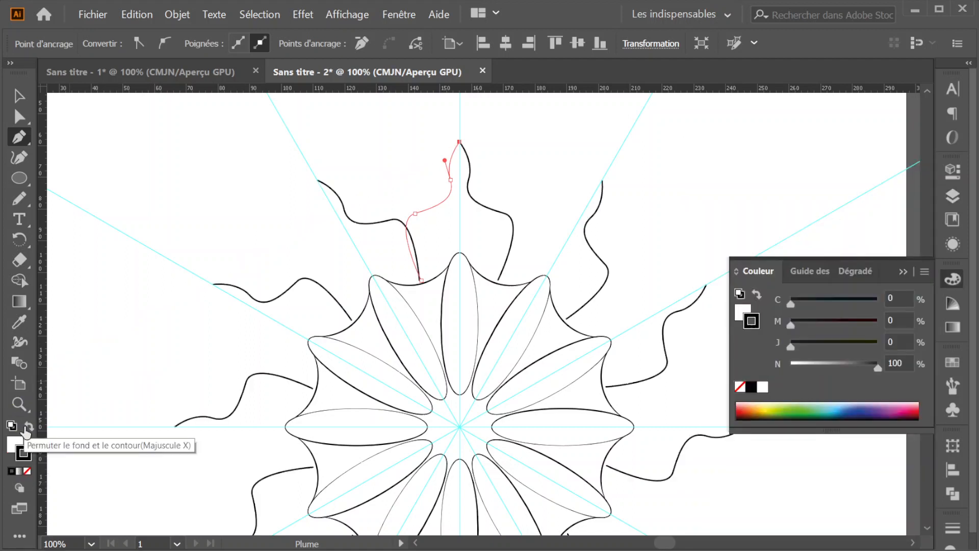
{"action": "left_click", "coordinate": [27, 471]}
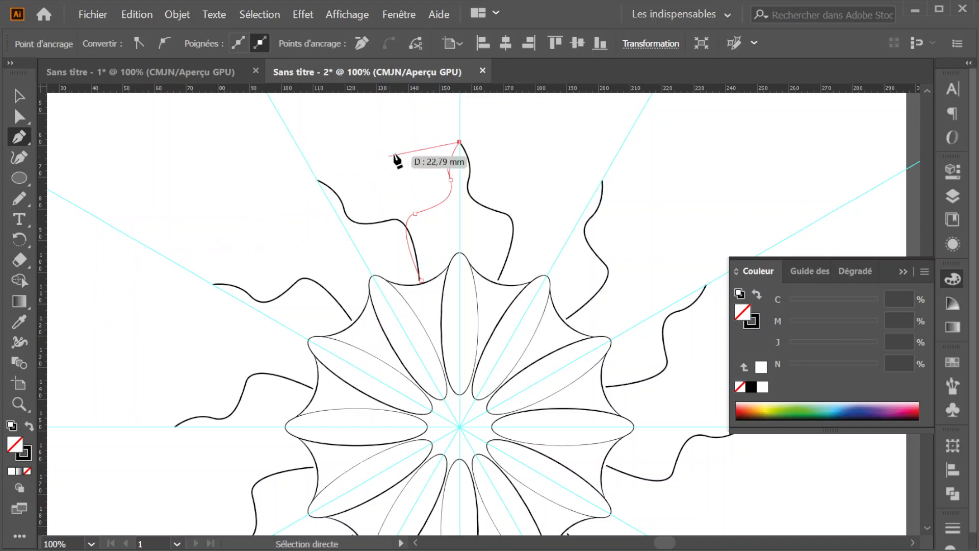
{"action": "left_click", "coordinate": [410, 141], "text": "ctrl"}
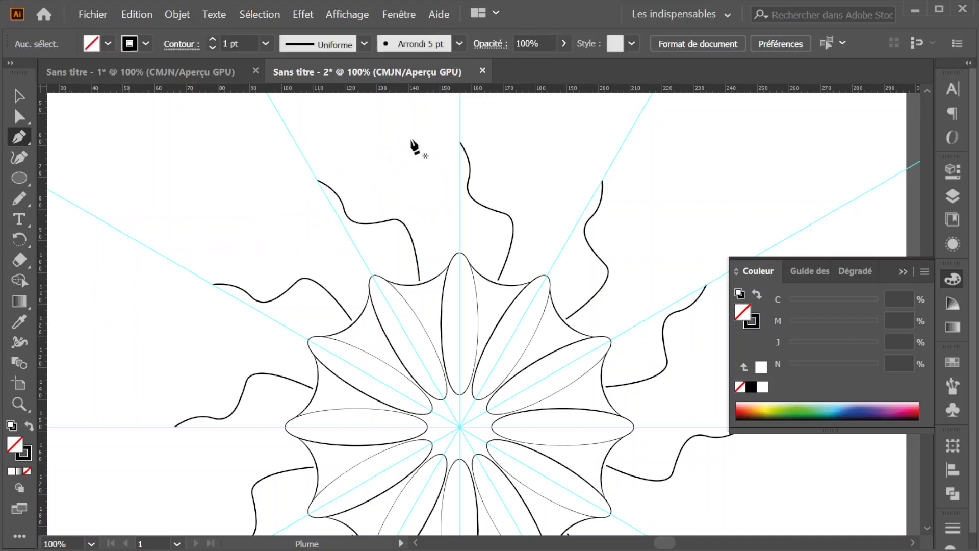
- Select the wavy curve, try a red stroke on it and restore the black stroke
{"action": "scroll", "coordinate": [411, 141], "scroll_direction": "down", "scroll_amount": 3}
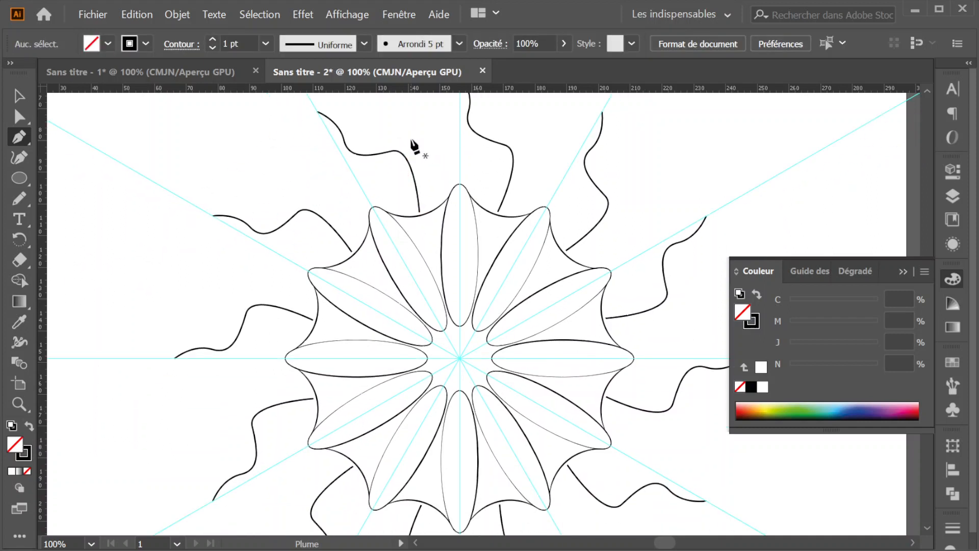
{"action": "scroll", "coordinate": [413, 146], "scroll_direction": "down", "scroll_amount": 2}
{"action": "scroll", "coordinate": [357, 245], "scroll_direction": "up", "scroll_amount": 3}
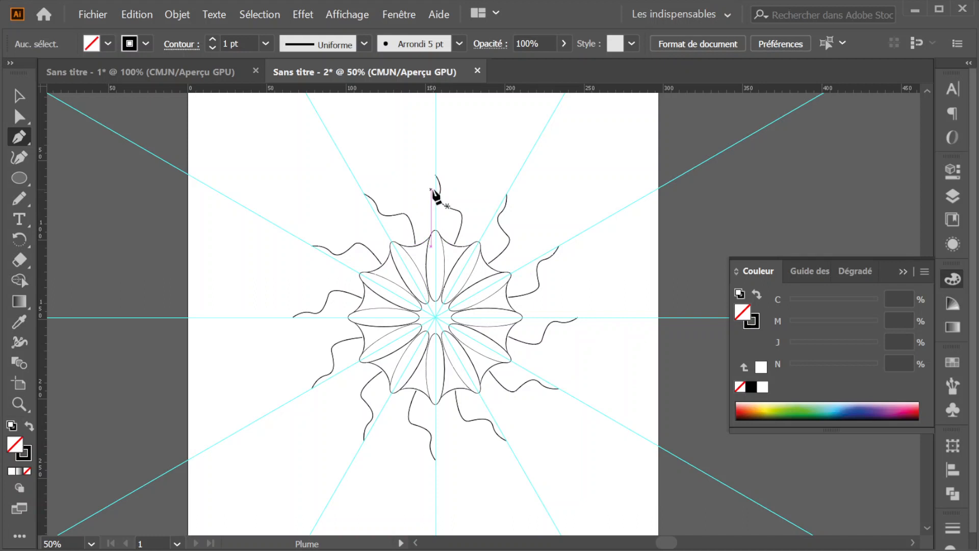
{"action": "key", "text": "v"}
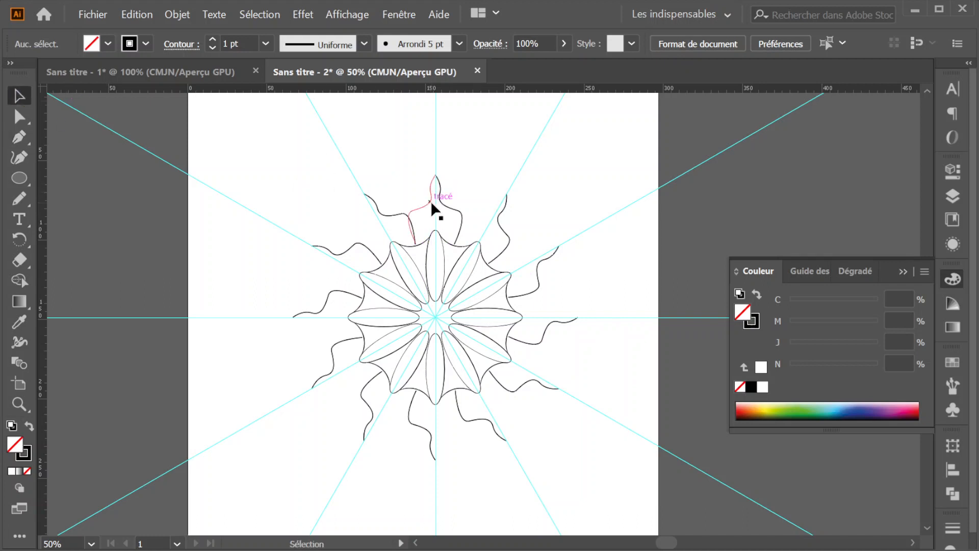
{"action": "left_click", "coordinate": [431, 203]}
{"action": "left_click", "coordinate": [145, 44]}
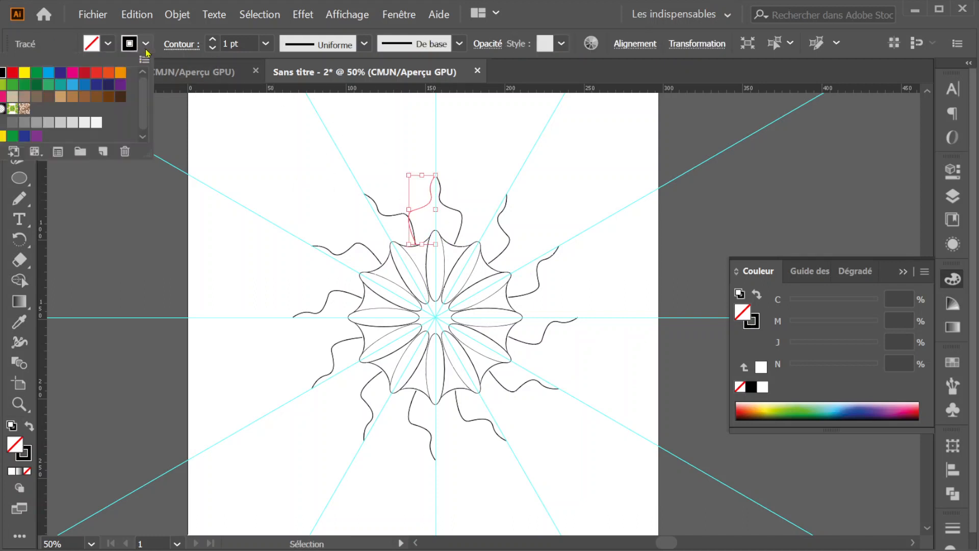
{"action": "left_click", "coordinate": [14, 75]}
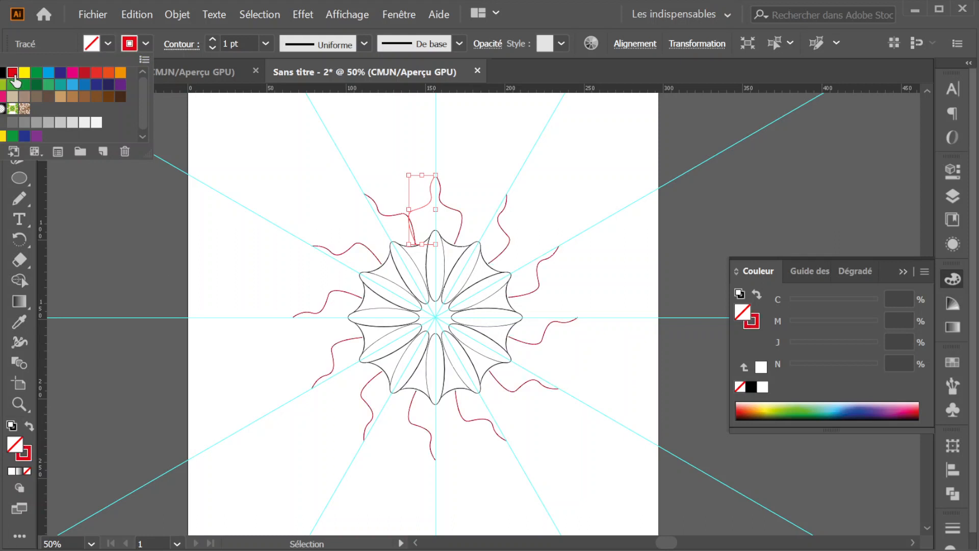
{"action": "left_click", "coordinate": [4, 72]}
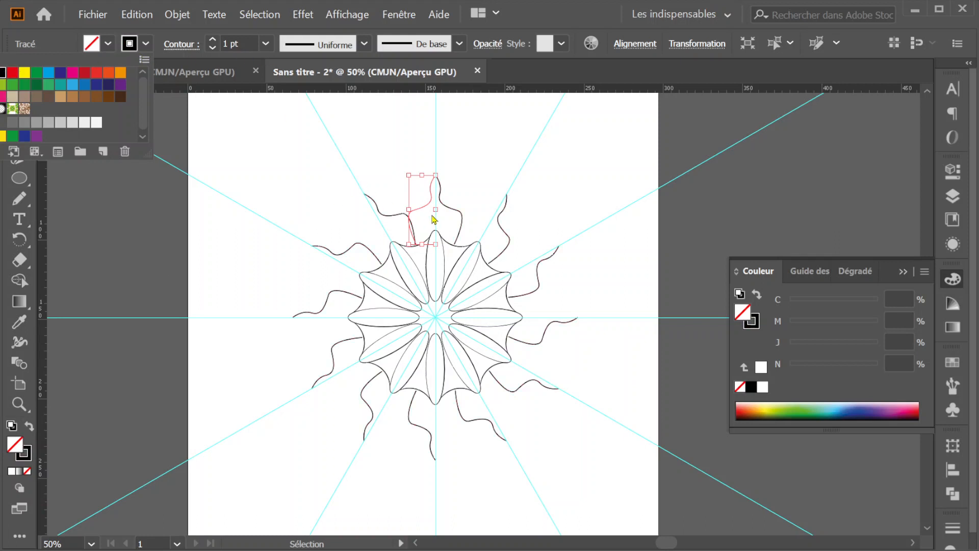
- Delete the wavy curve above the top petal
{"action": "scroll", "coordinate": [447, 247], "scroll_direction": "up", "scroll_amount": 5}
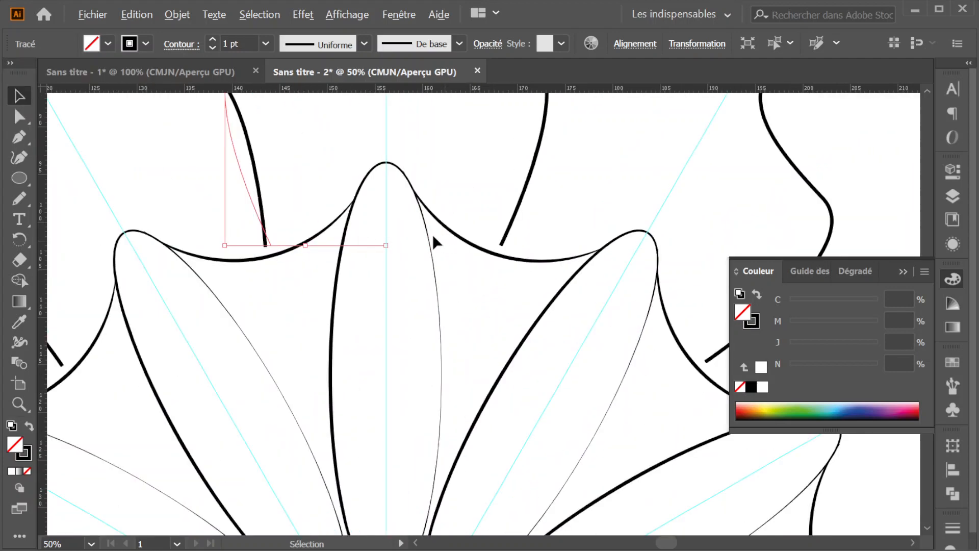
{"action": "scroll", "coordinate": [368, 230], "scroll_direction": "up", "scroll_amount": 8}
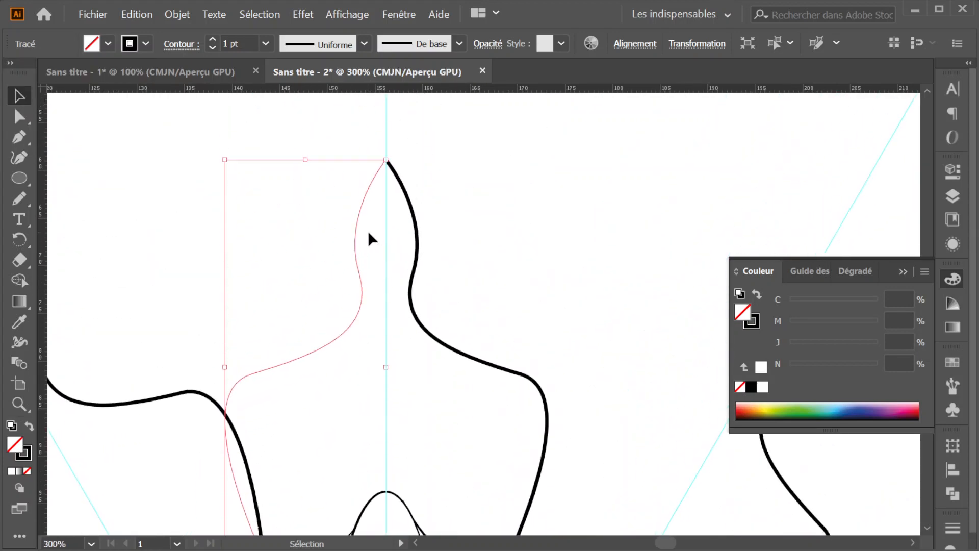
{"action": "scroll", "coordinate": [368, 231], "scroll_direction": "down", "scroll_amount": 2}
{"action": "scroll", "coordinate": [353, 239], "scroll_direction": "down", "scroll_amount": 3}
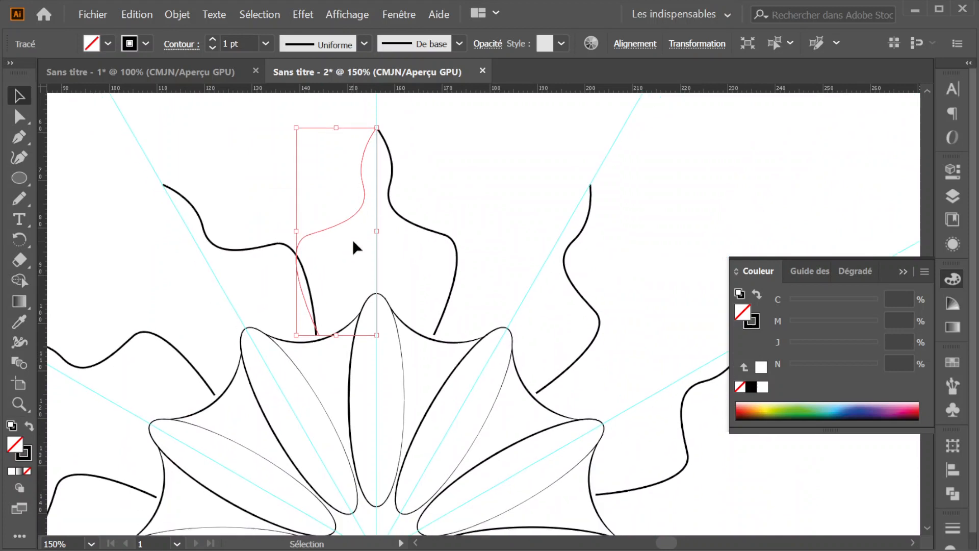
{"action": "key", "text": "Delete"}
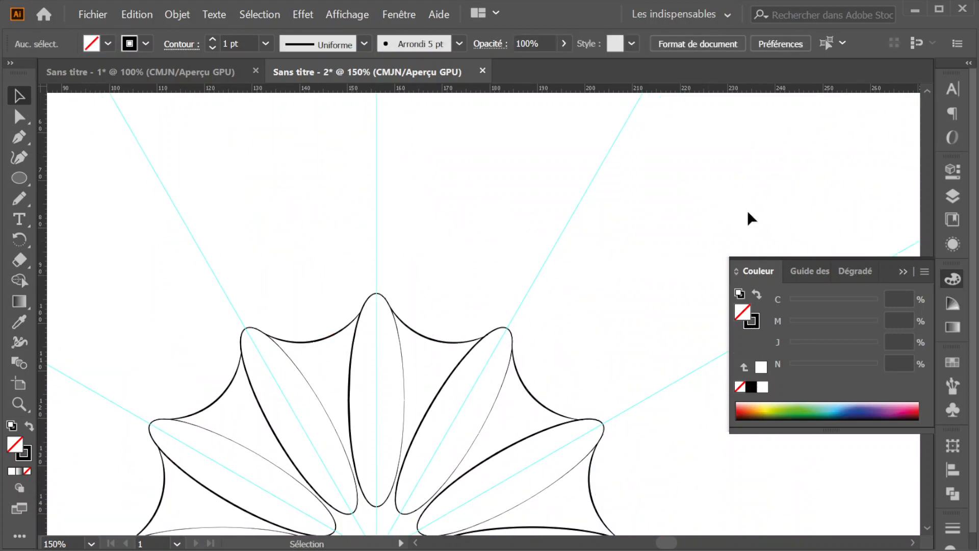
- Unlock the large ellipse, target the whole Calque 2 - copie layer and display its applied effects
{"action": "key", "text": "F7"}
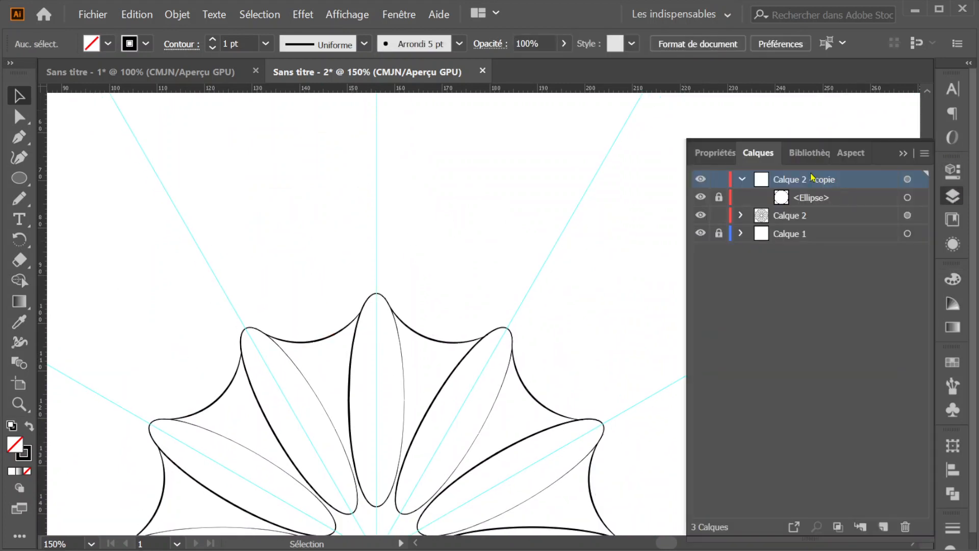
{"action": "left_click", "coordinate": [856, 155]}
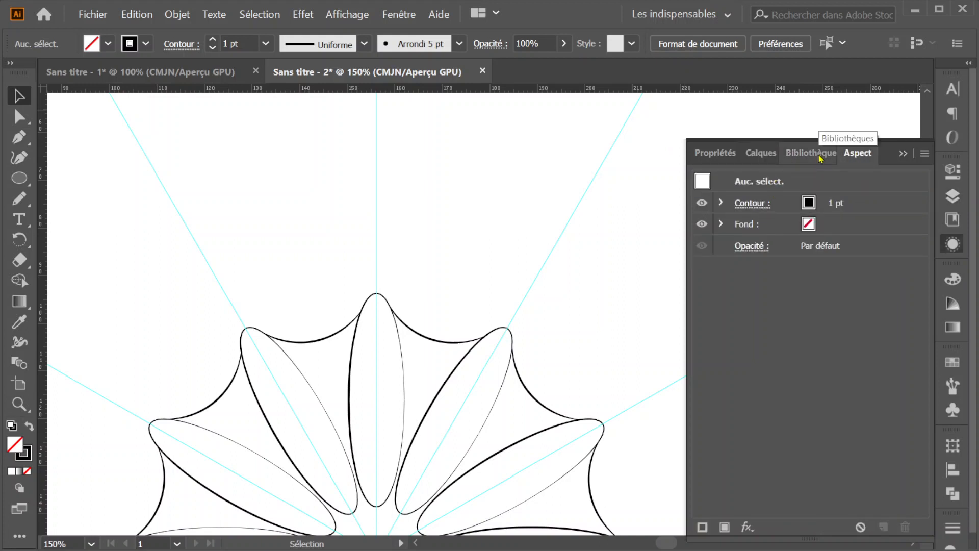
{"action": "left_click", "coordinate": [708, 155]}
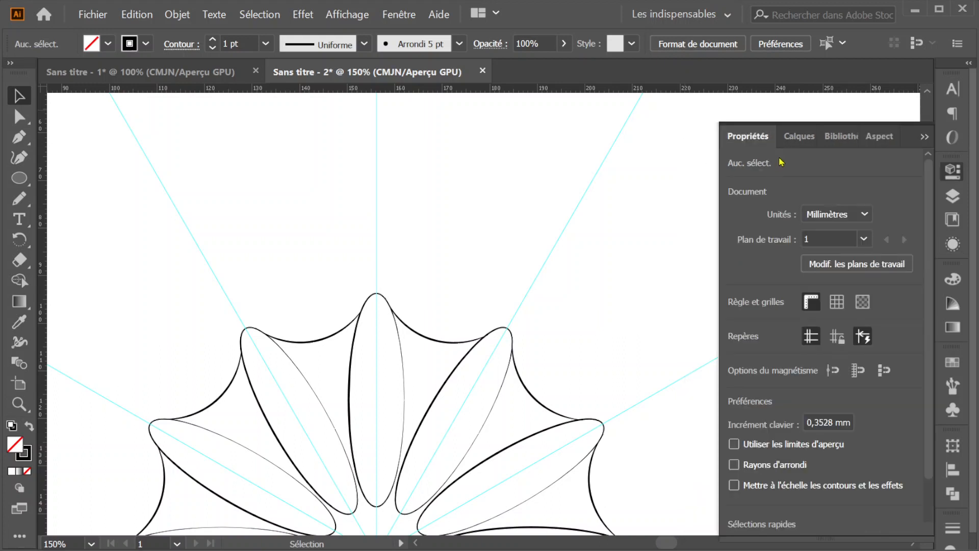
{"action": "left_click", "coordinate": [799, 139]}
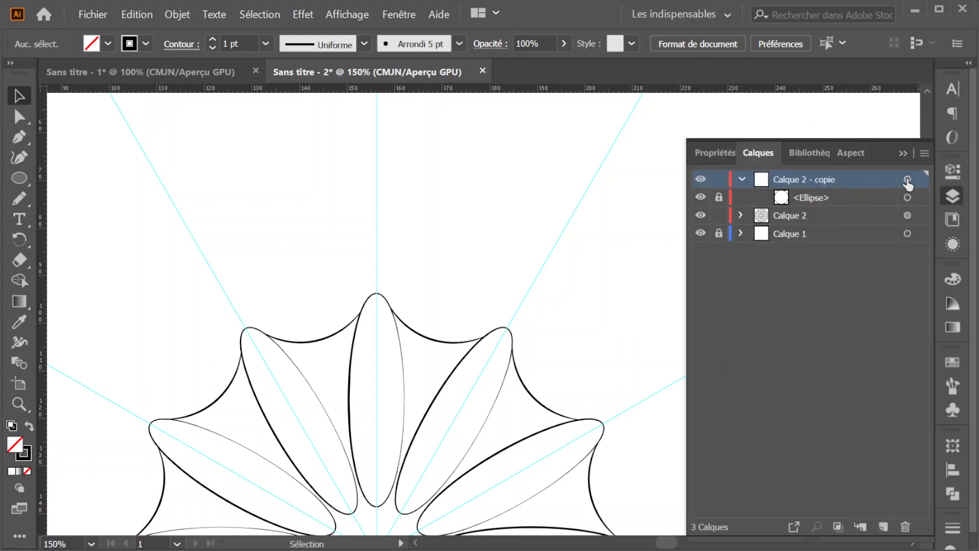
{"action": "left_click", "coordinate": [718, 197]}
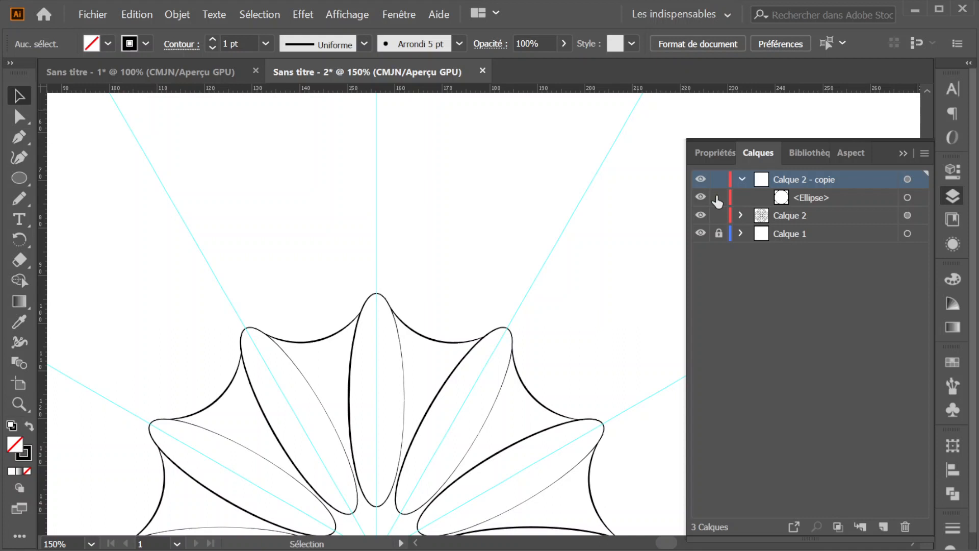
{"action": "left_click", "coordinate": [907, 178]}
{"action": "left_click", "coordinate": [856, 153]}
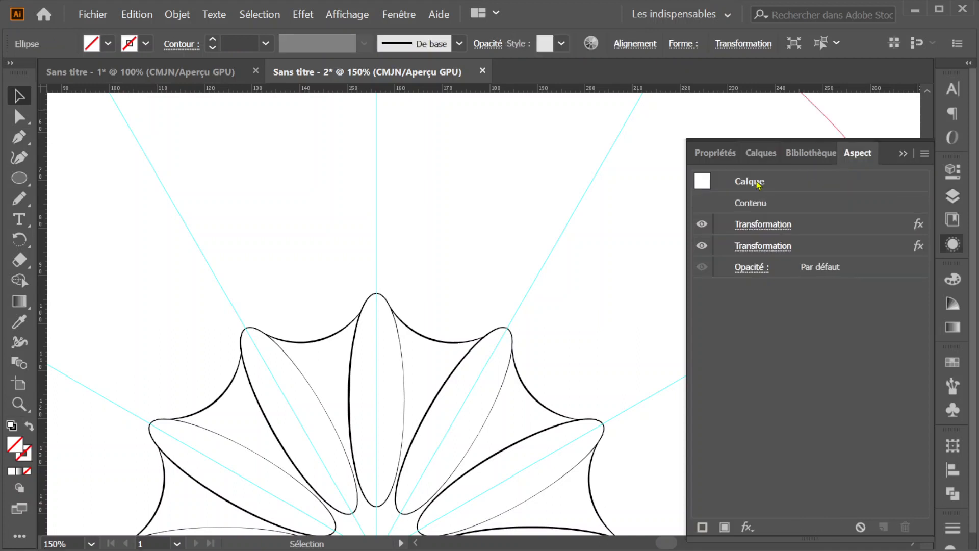
- Keep the layer's 30° Transform effect at 11 copies and set its Miroir sur l'axe X Transform effect to 1 copy
{"action": "left_click", "coordinate": [754, 225]}
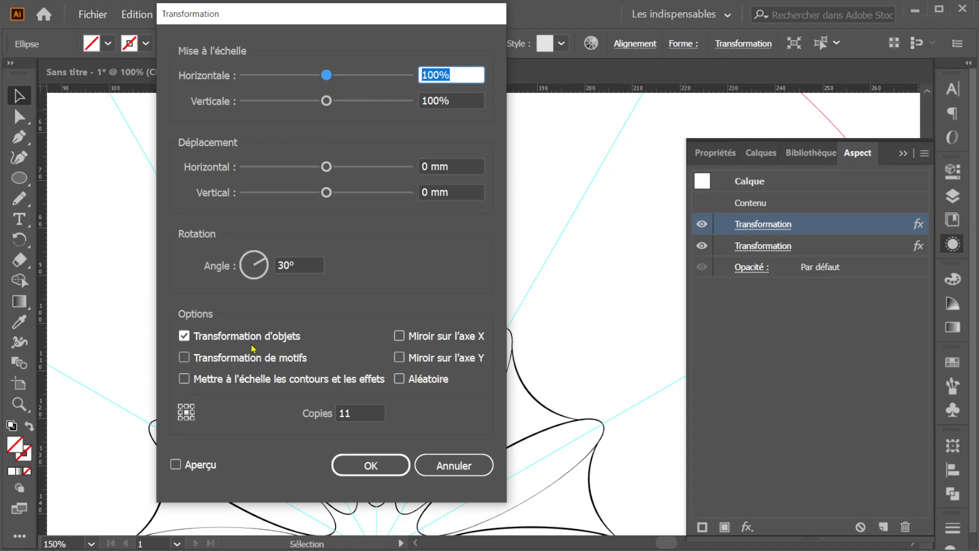
{"action": "left_click_drag", "start_coordinate": [356, 414], "coordinate": [346, 411]}
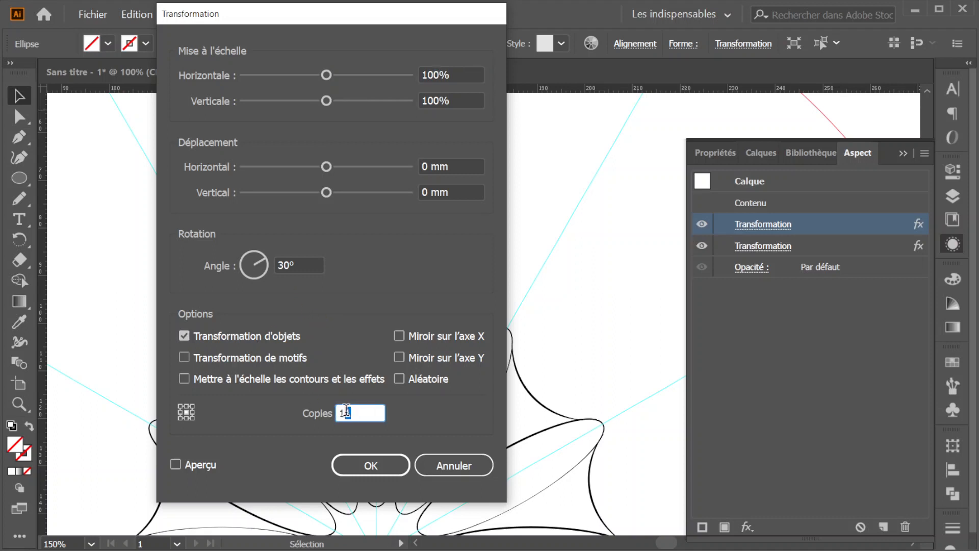
{"action": "type", "text": "1"}
{"action": "left_click", "coordinate": [367, 465]}
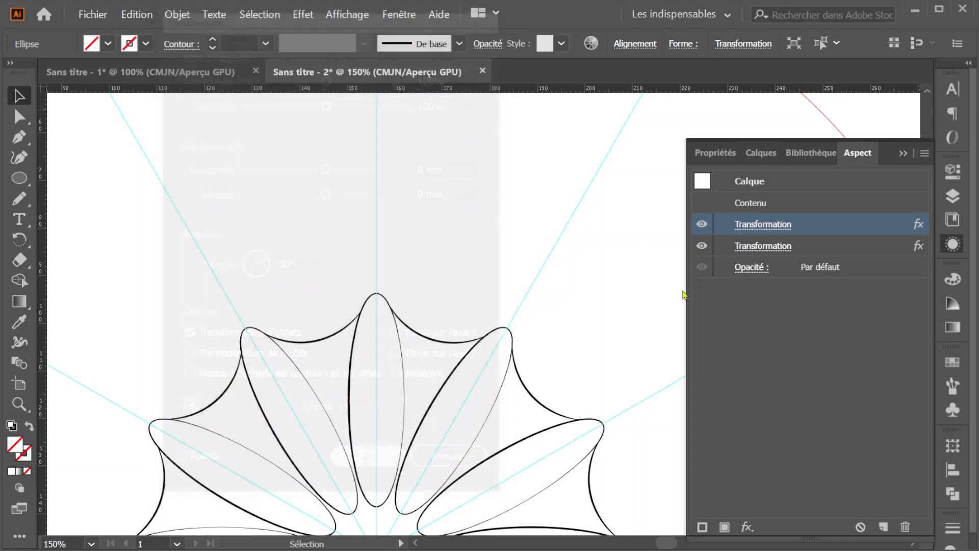
{"action": "left_click", "coordinate": [746, 247]}
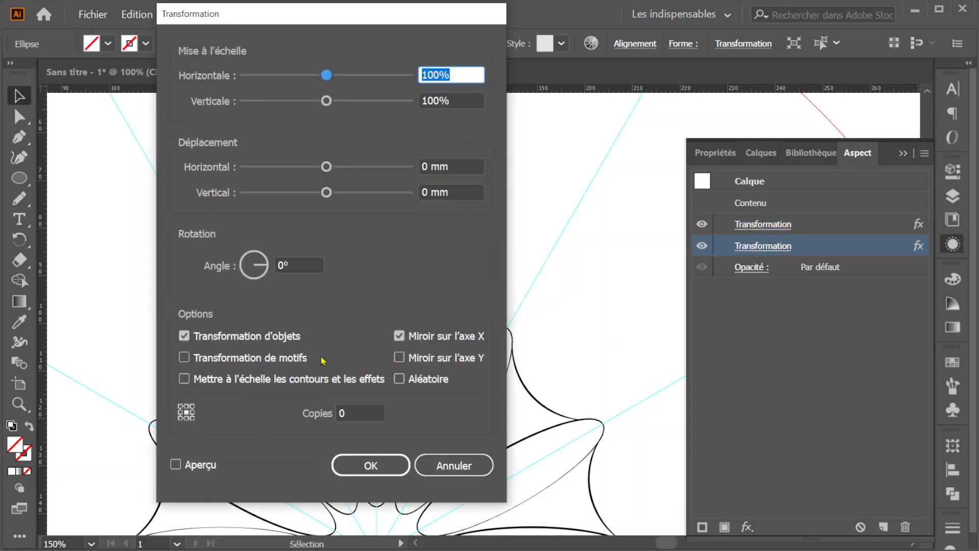
{"action": "left_click", "coordinate": [345, 408]}
{"action": "type", "text": "1"}
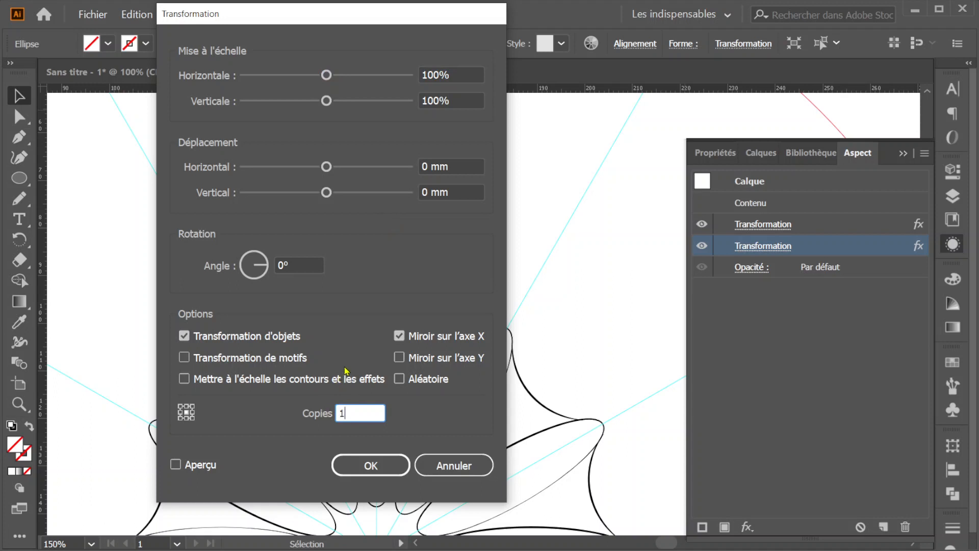
{"action": "left_click", "coordinate": [370, 464]}
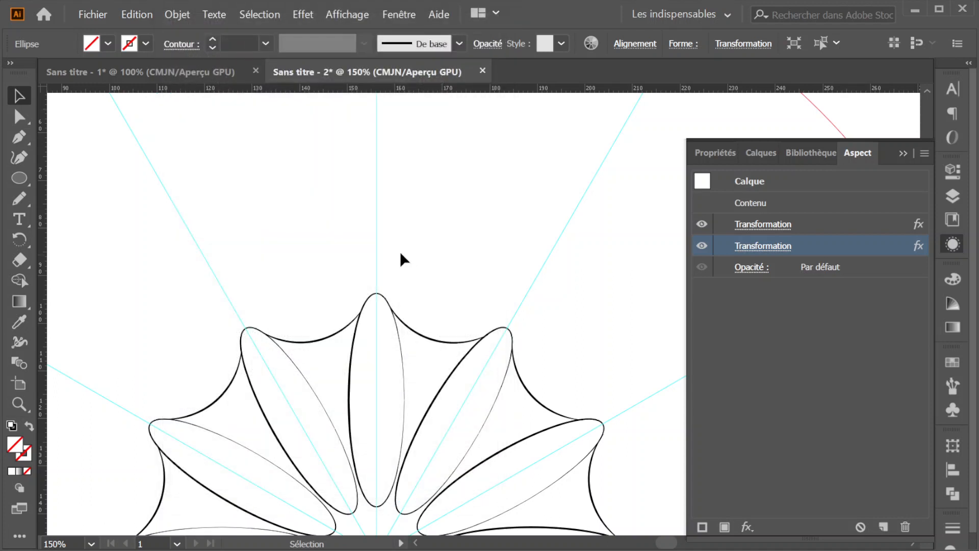
- Set the stroke of the selected large circle to black, with no fill
{"action": "left_click", "coordinate": [19, 137]}
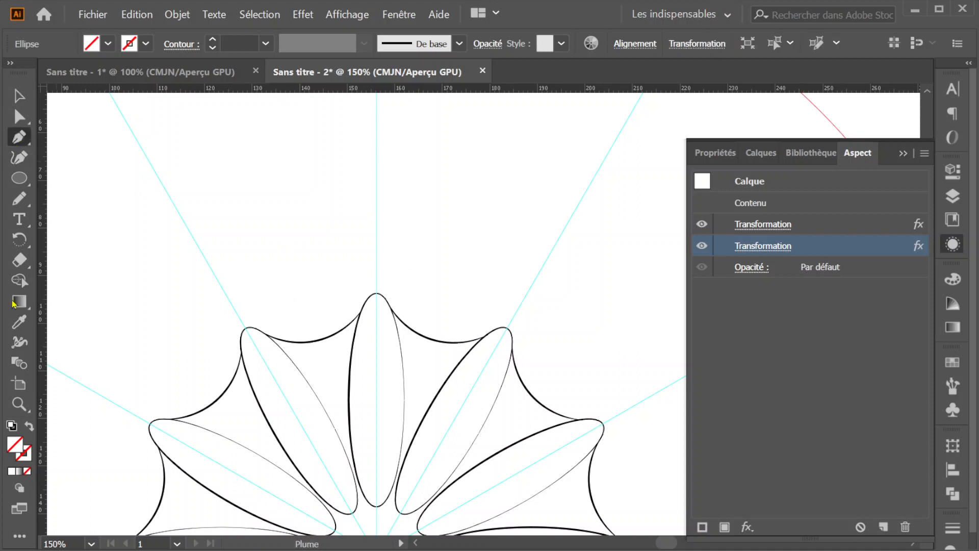
{"action": "left_click", "coordinate": [145, 43]}
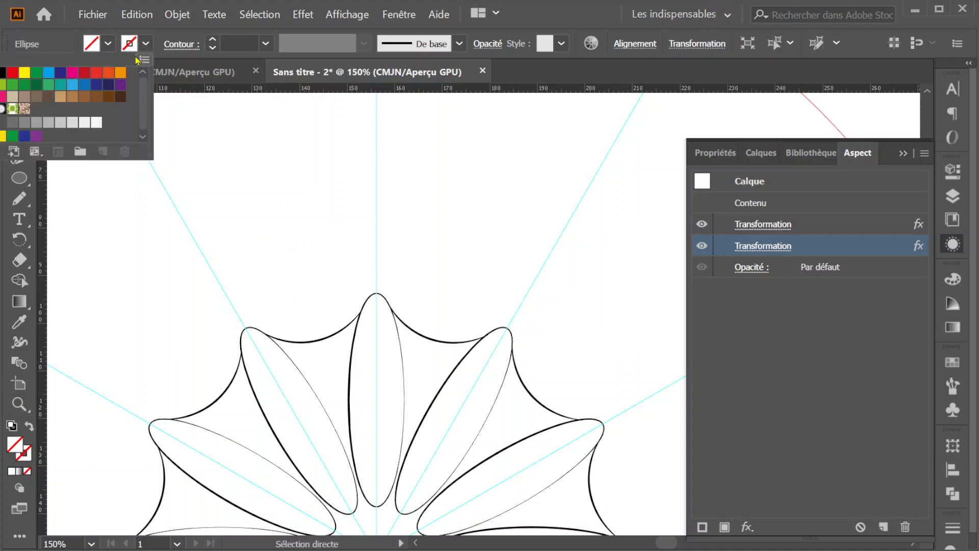
{"action": "left_click", "coordinate": [3, 73]}
{"action": "left_click", "coordinate": [541, 18]}
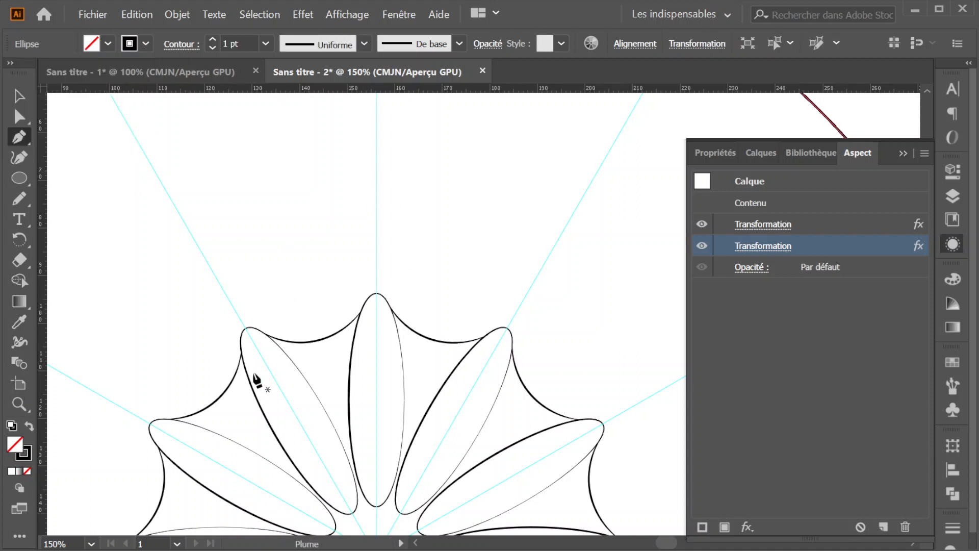
- Draw an open, scrolling pen curve from the scalloped arc beside the top petal to a tip on the vertical guide above it
{"action": "left_click", "coordinate": [317, 340]}
{"action": "left_click_drag", "start_coordinate": [295, 255], "coordinate": [321, 209]}
{"action": "left_click_drag", "start_coordinate": [363, 237], "coordinate": [431, 135]}
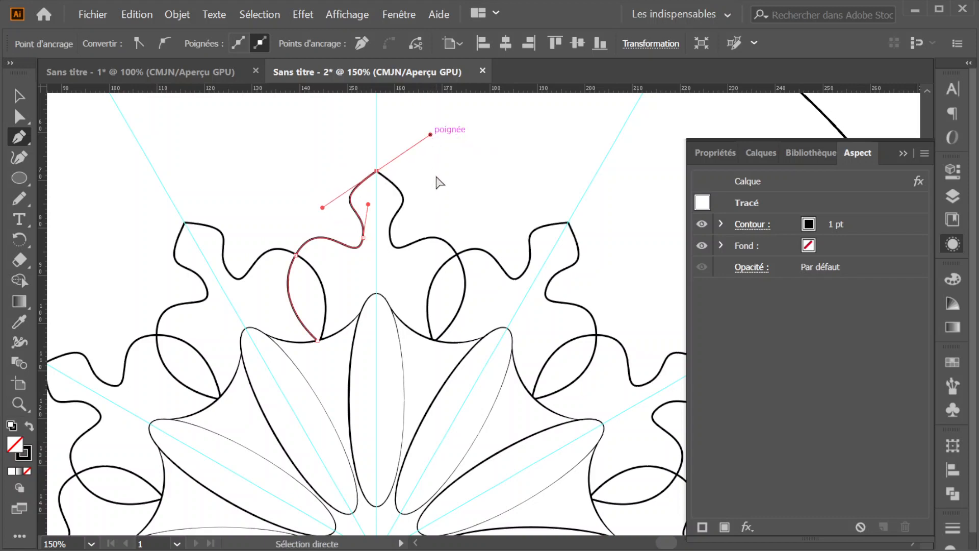
{"action": "left_click", "coordinate": [437, 182], "text": "ctrl"}
{"action": "scroll", "coordinate": [380, 214], "scroll_direction": "down", "scroll_amount": 2}
{"action": "scroll", "coordinate": [378, 209], "scroll_direction": "down", "scroll_amount": 1}
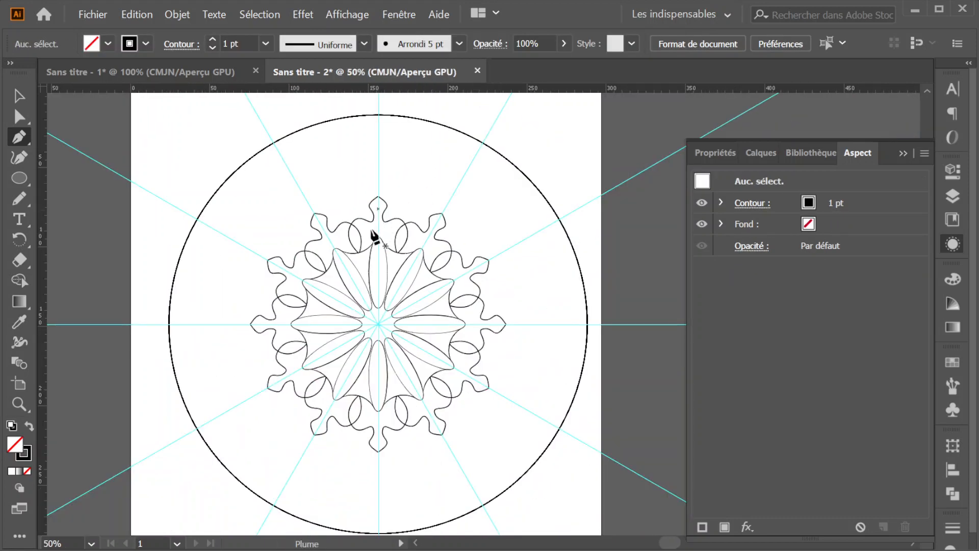
- Select the large ellipse in the Calque 2 - copie layer and set its stroke to none
{"action": "scroll", "coordinate": [369, 233], "scroll_direction": "down", "scroll_amount": 3}
{"action": "scroll", "coordinate": [369, 233], "scroll_direction": "up", "scroll_amount": 2}
{"action": "left_click", "coordinate": [19, 95]}
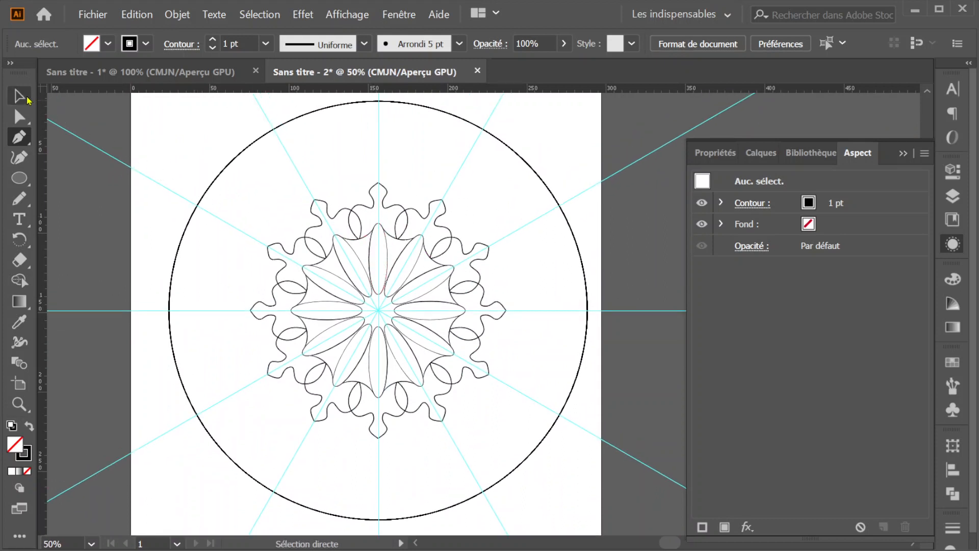
{"action": "left_click", "coordinate": [770, 158]}
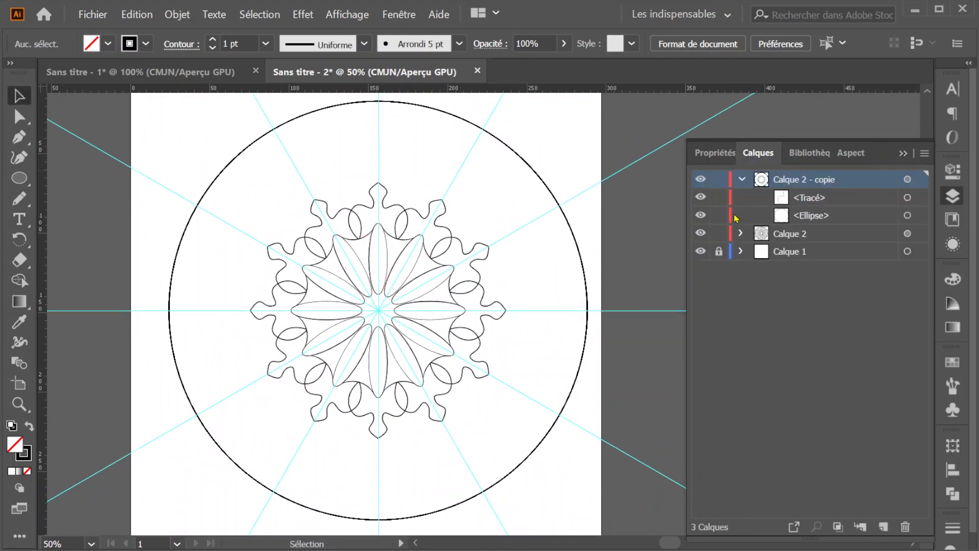
{"action": "left_click", "coordinate": [907, 215]}
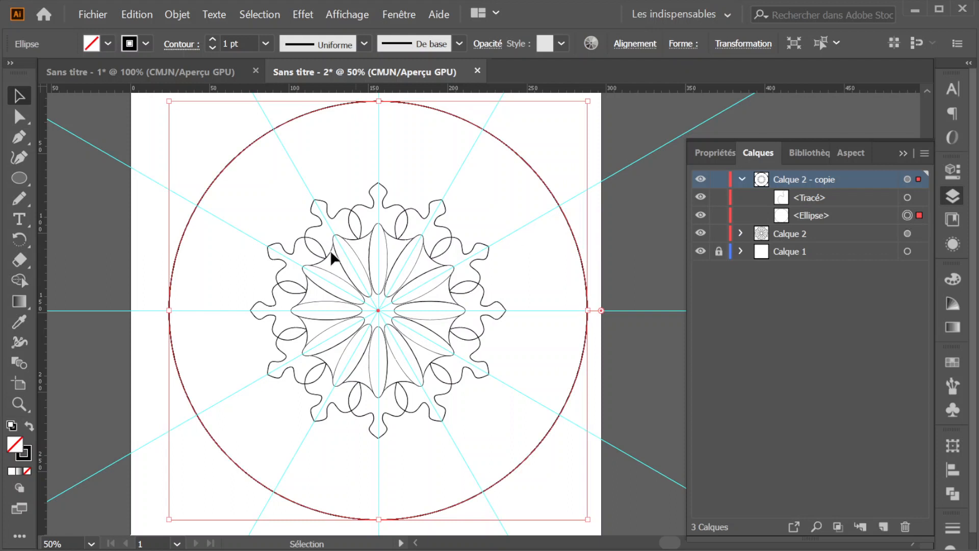
{"action": "left_click", "coordinate": [146, 44]}
{"action": "left_click", "coordinate": [0, 73]}
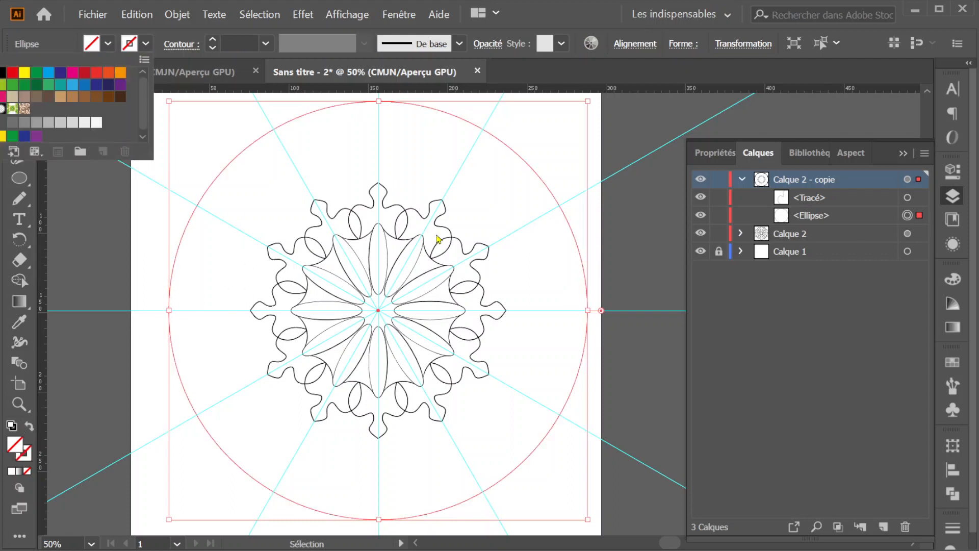
{"action": "left_click", "coordinate": [531, 163]}
- Switch to the Sans titre - 1 document and examine the detailed mandala up close and as a whole
{"action": "scroll", "coordinate": [396, 295], "scroll_direction": "up", "scroll_amount": 3}
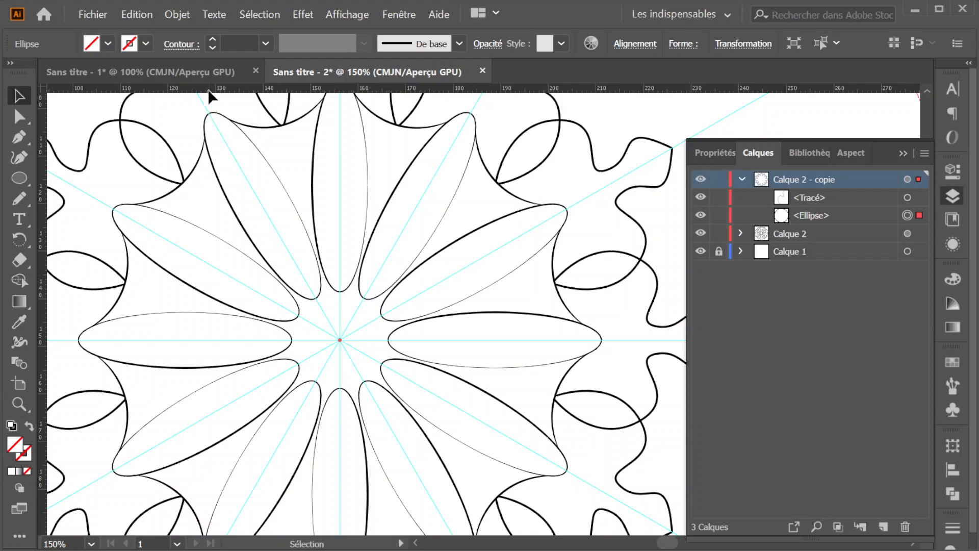
{"action": "left_click", "coordinate": [208, 73]}
{"action": "left_click", "coordinate": [374, 228]}
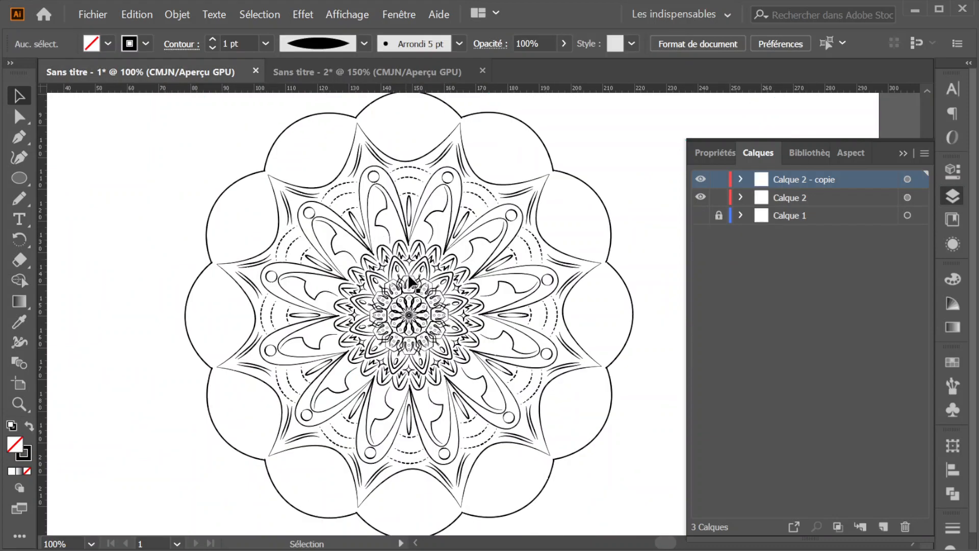
{"action": "scroll", "coordinate": [437, 317], "scroll_direction": "up", "scroll_amount": 2}
{"action": "scroll", "coordinate": [438, 317], "scroll_direction": "down", "scroll_amount": 1}
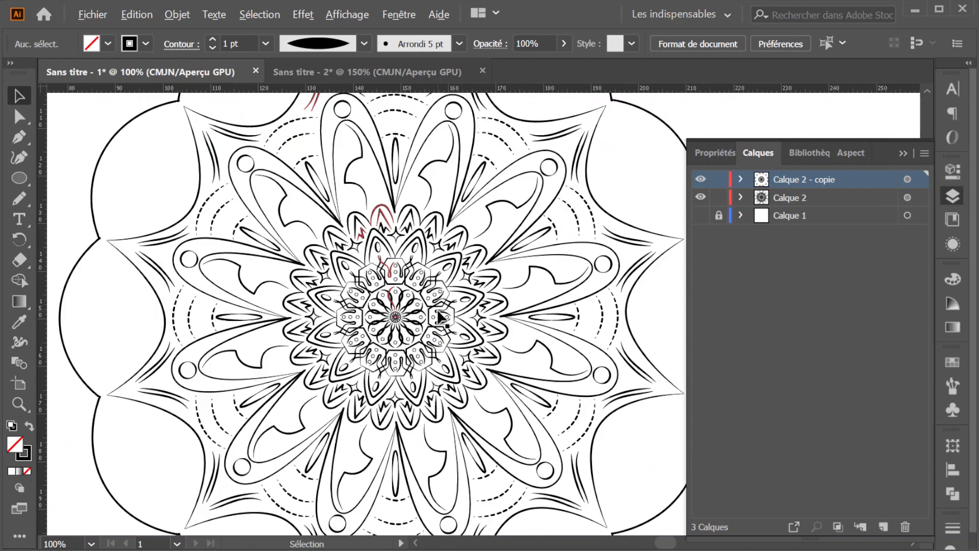
{"action": "scroll", "coordinate": [438, 316], "scroll_direction": "down", "scroll_amount": 1}
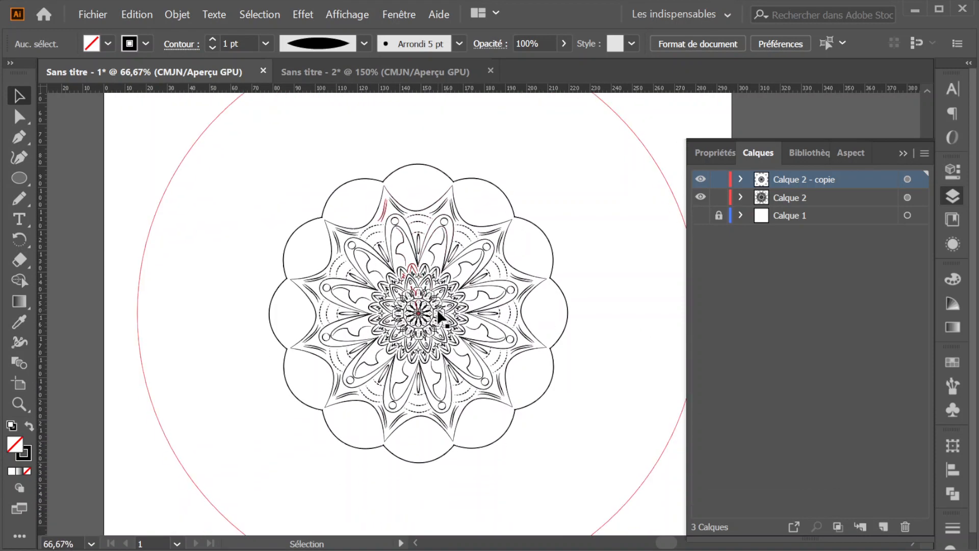